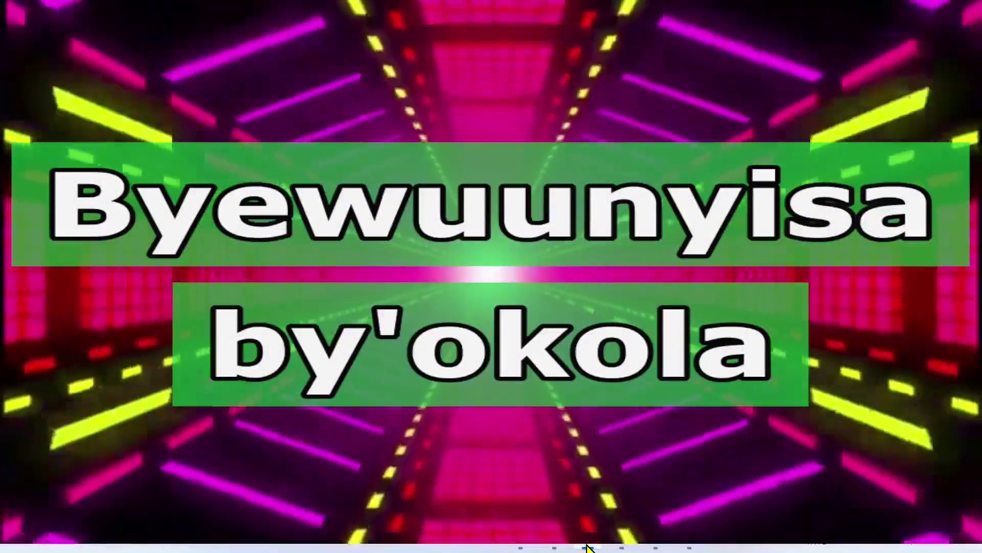
Step: Bring the Holyrics main window back in front of the 2 Amazing lyric projection
left_click(587, 536)
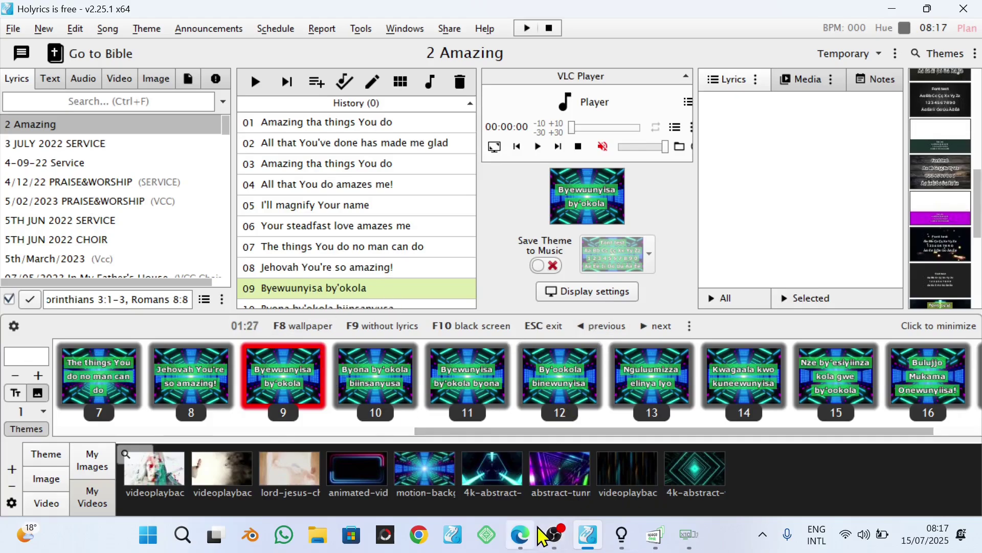
Step: Send slides 10 and 11 live, then project 'Amazing tha things You do' and 'Your steadfast love amazes me'
left_click(376, 379)
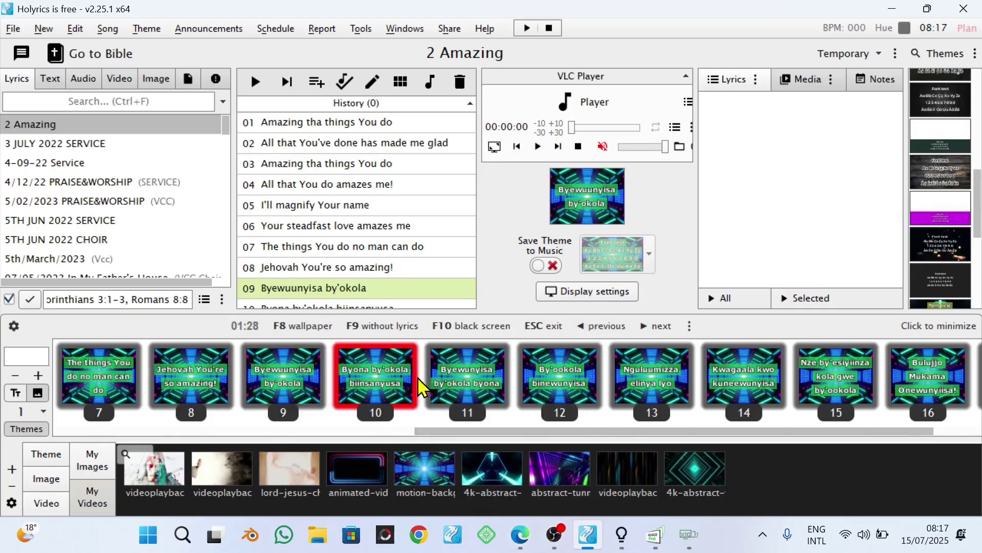
left_click(455, 376)
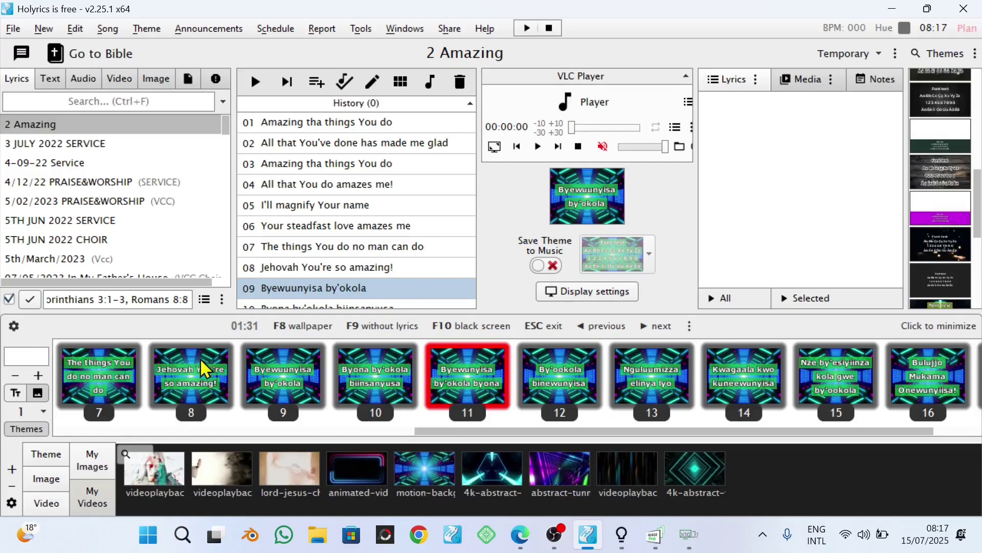
left_click(390, 325)
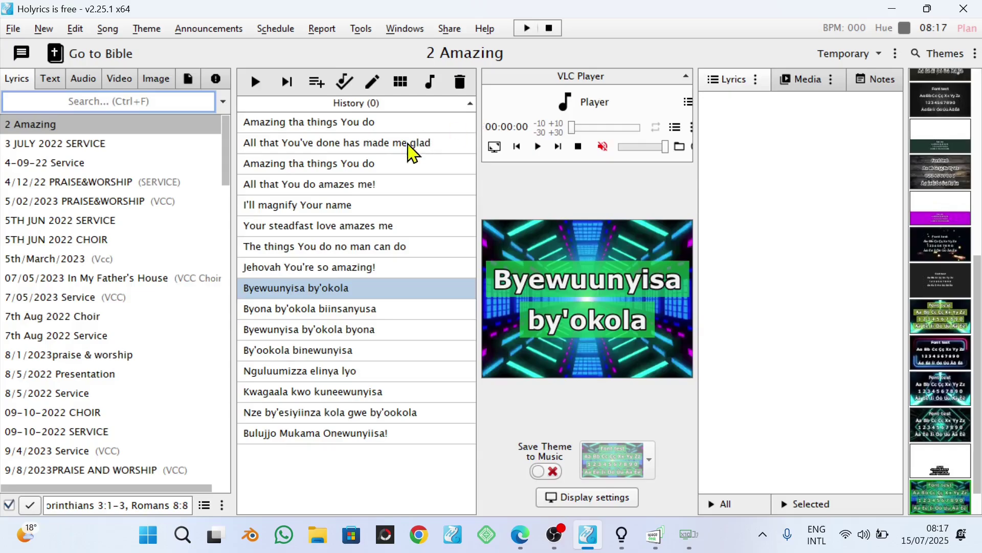
left_click(323, 174)
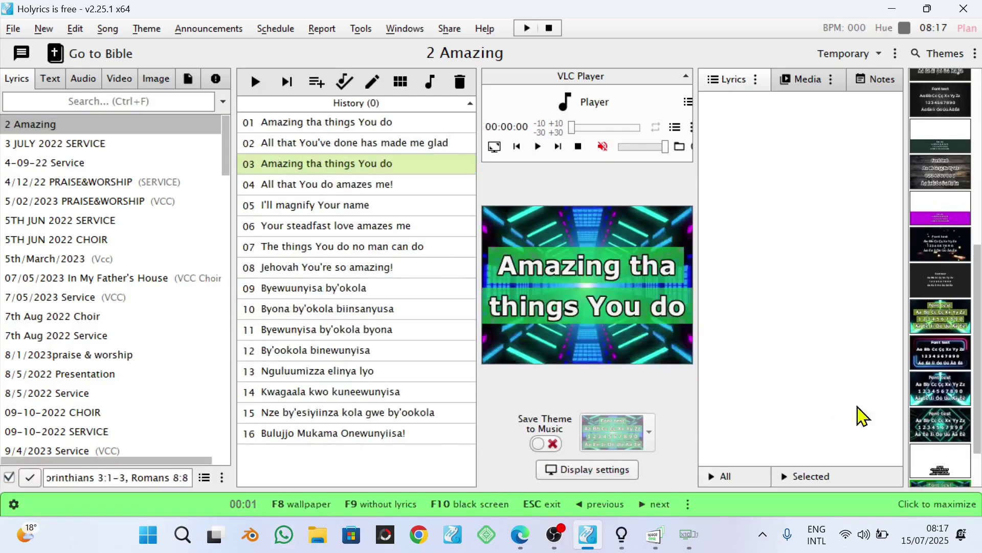
left_click(365, 230)
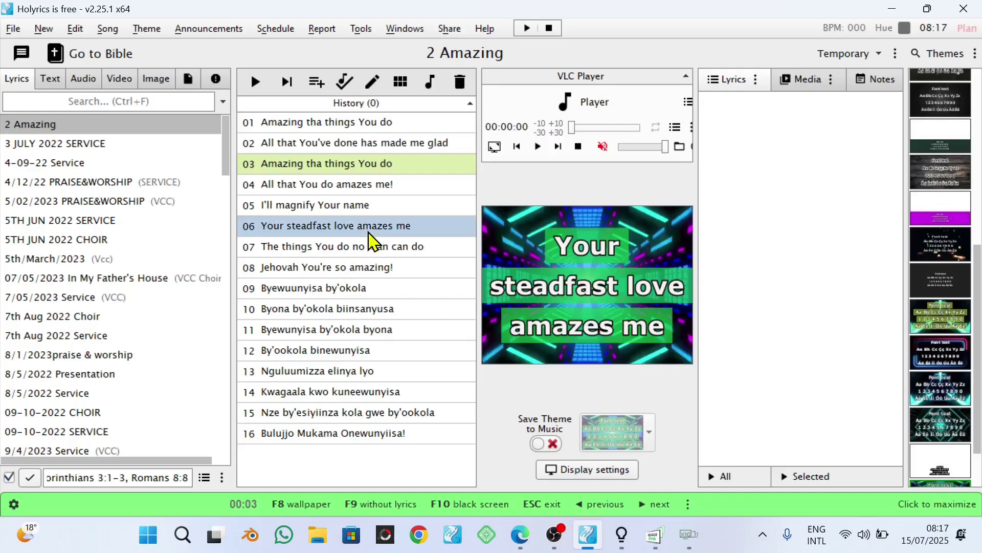
left_click(938, 504)
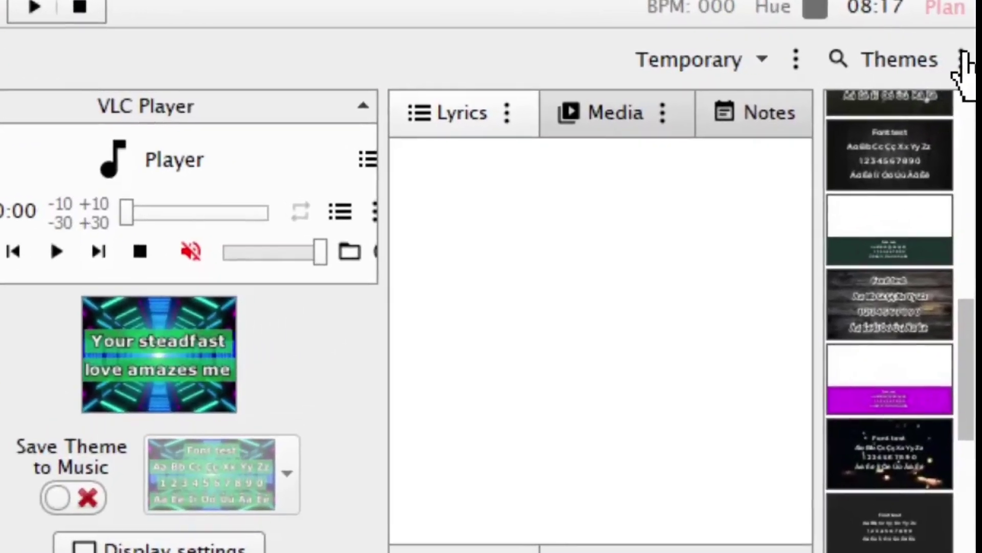
Step: Create Theme 24 with the 4k-abstract-vj-motion teal diamond tunnel video as its background
left_click(966, 60)
left_click(843, 127)
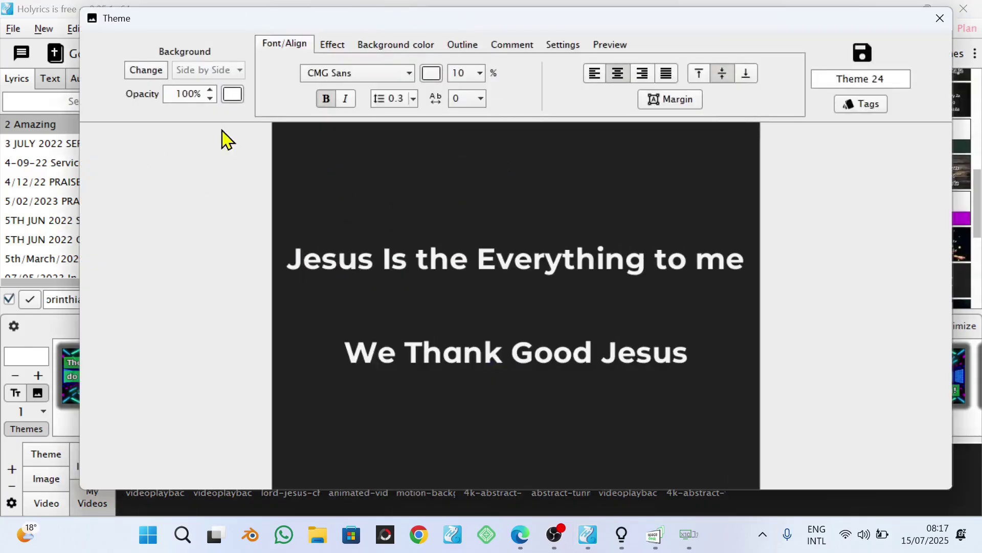
left_click(140, 69)
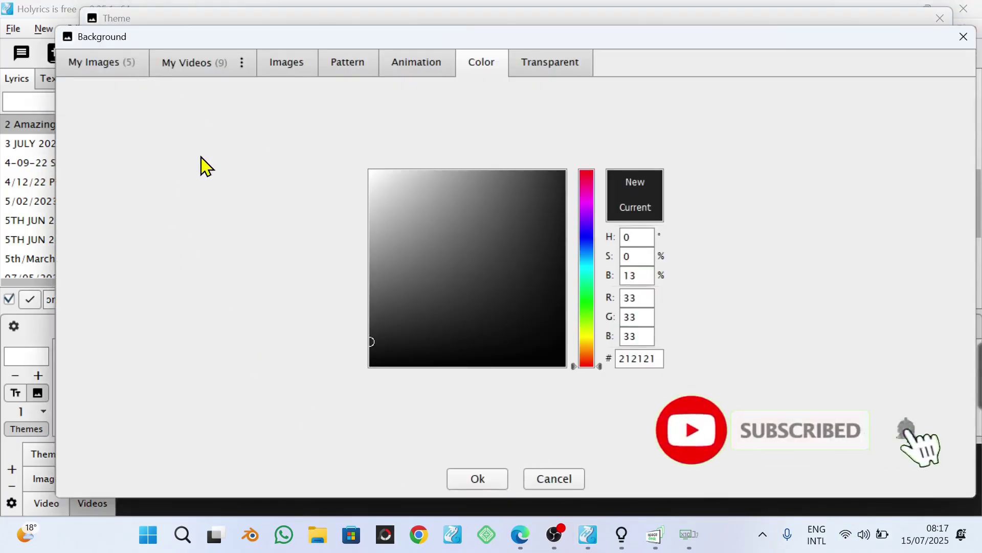
left_click(189, 57)
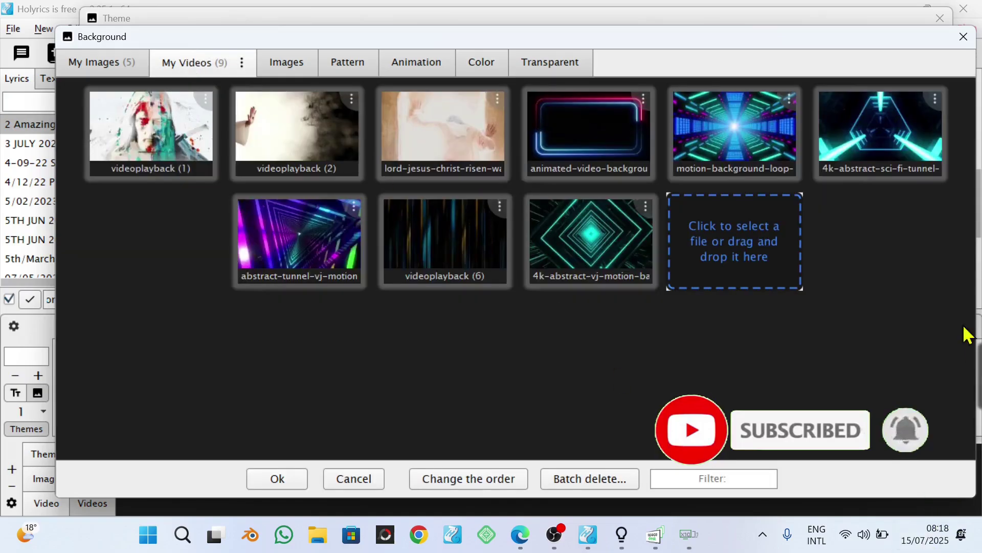
double_click(604, 228)
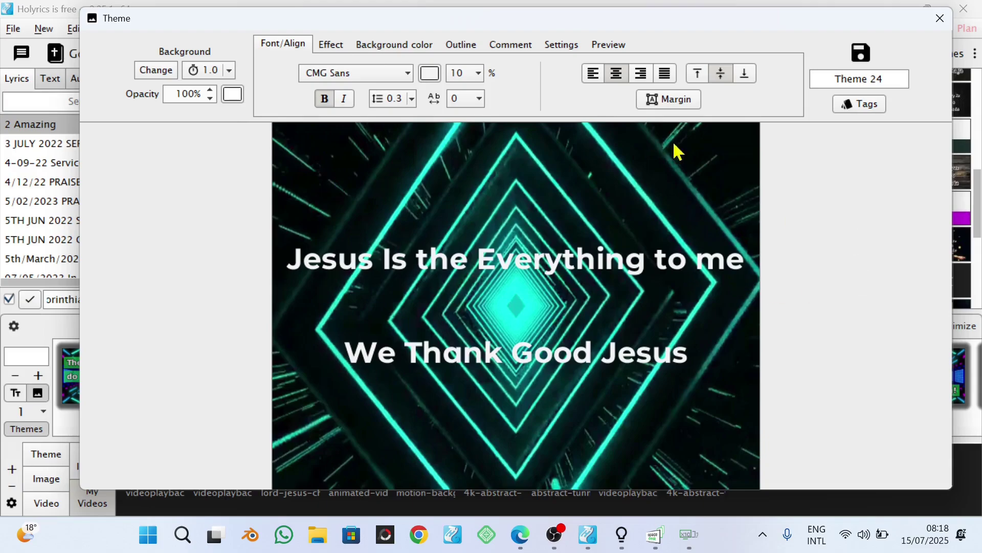
Step: Enable a background box behind the lyrics and set its type to Lines, fitted to each line
left_click(359, 46)
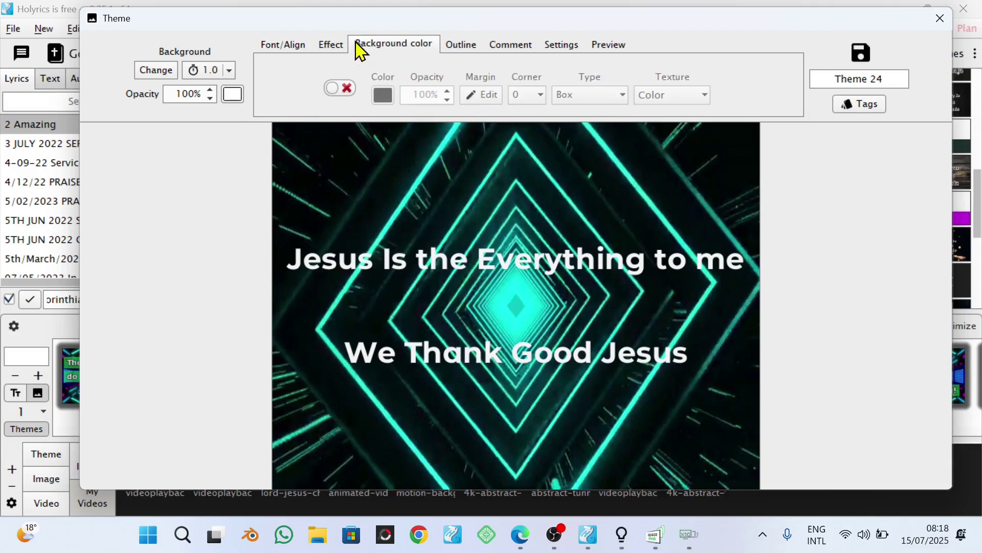
left_click(340, 91)
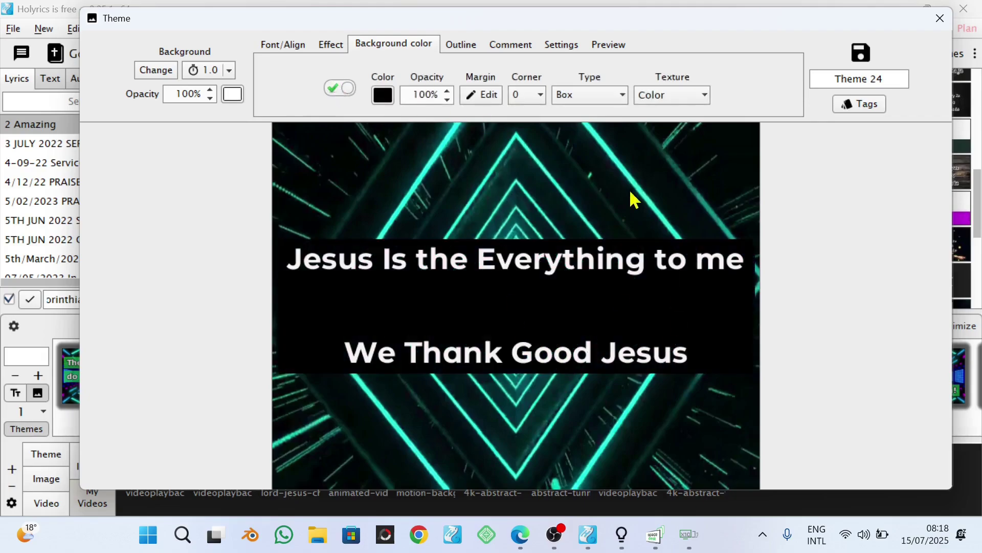
left_click(573, 96)
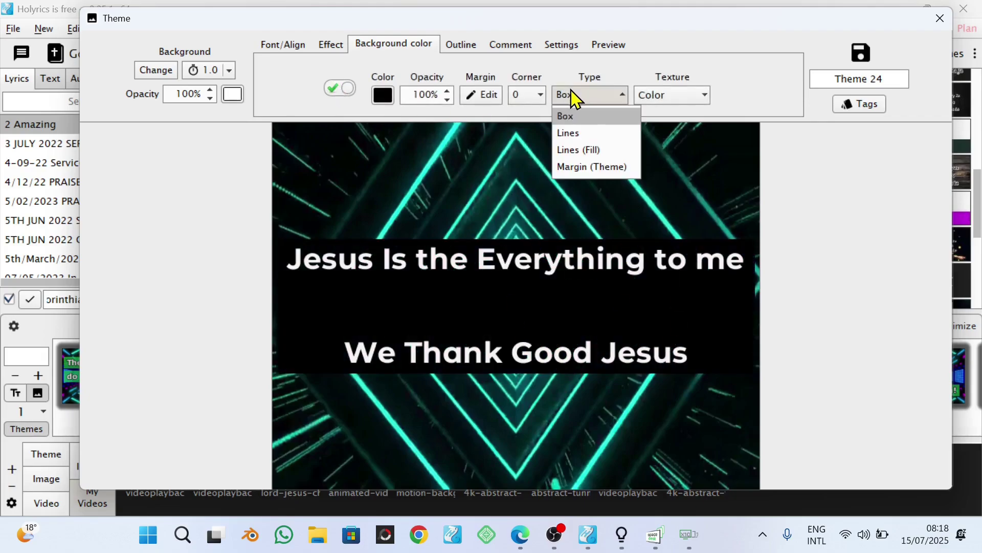
key("Up")
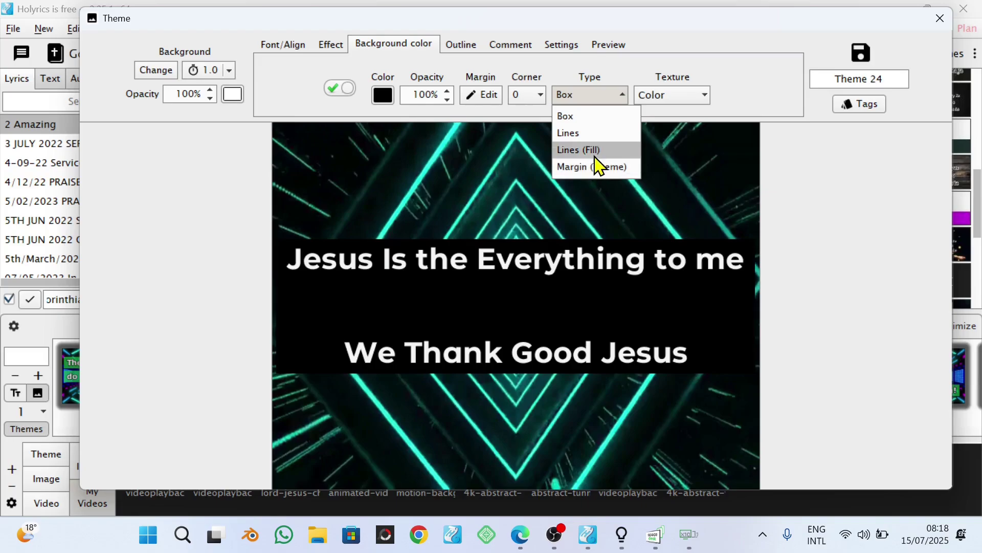
key("Return")
left_click(603, 95)
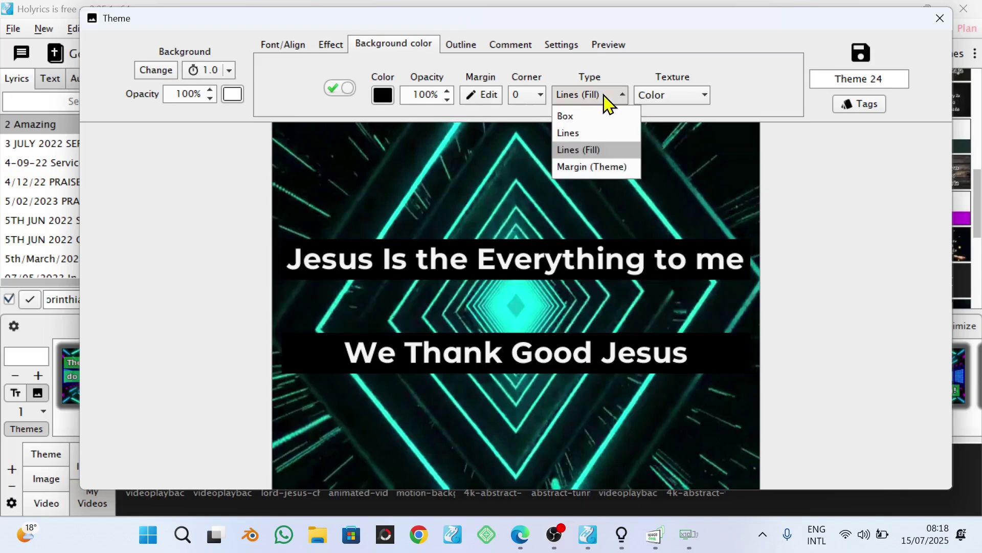
left_click(593, 141)
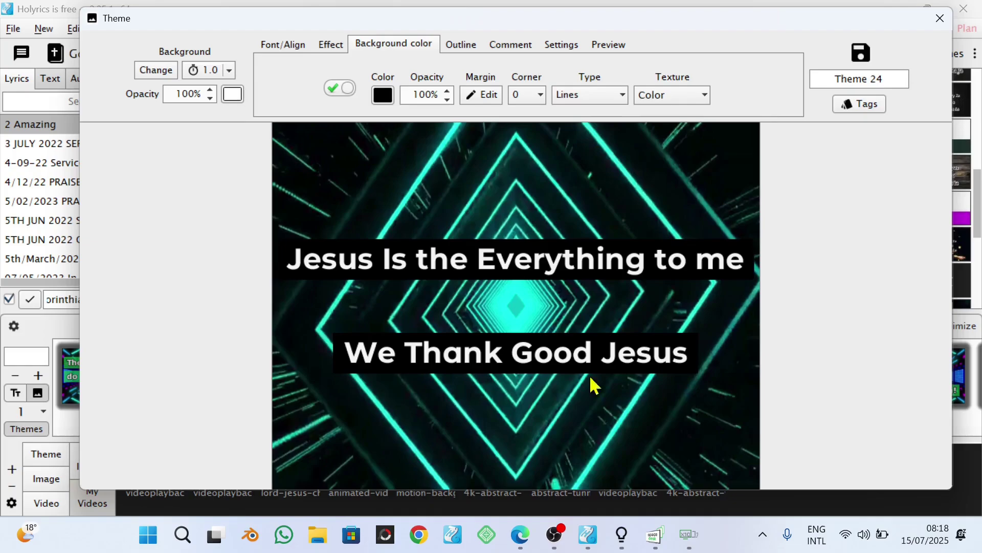
Step: Colour the lyric line boxes bright pink
left_click(384, 96)
left_click_drag(592, 240, 592, 221)
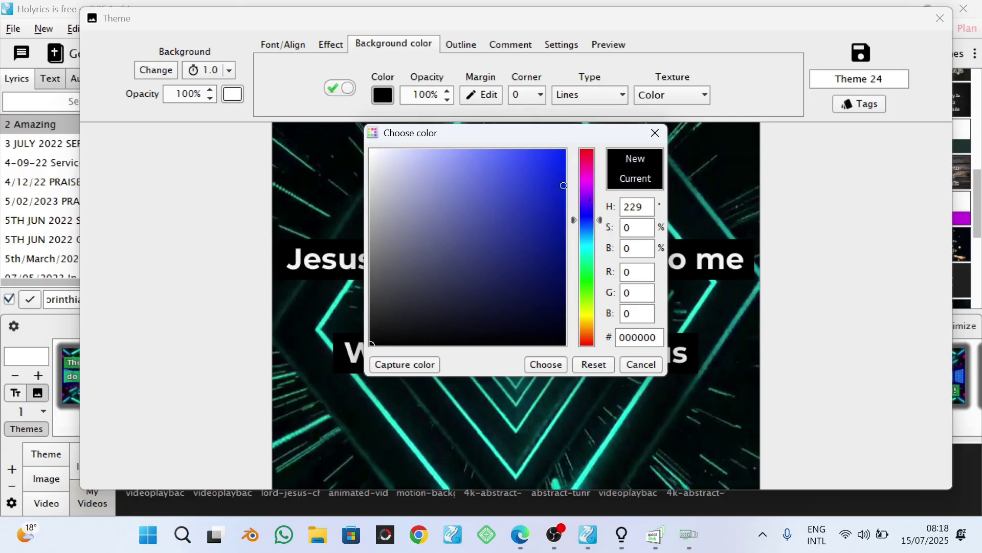
left_click(594, 157)
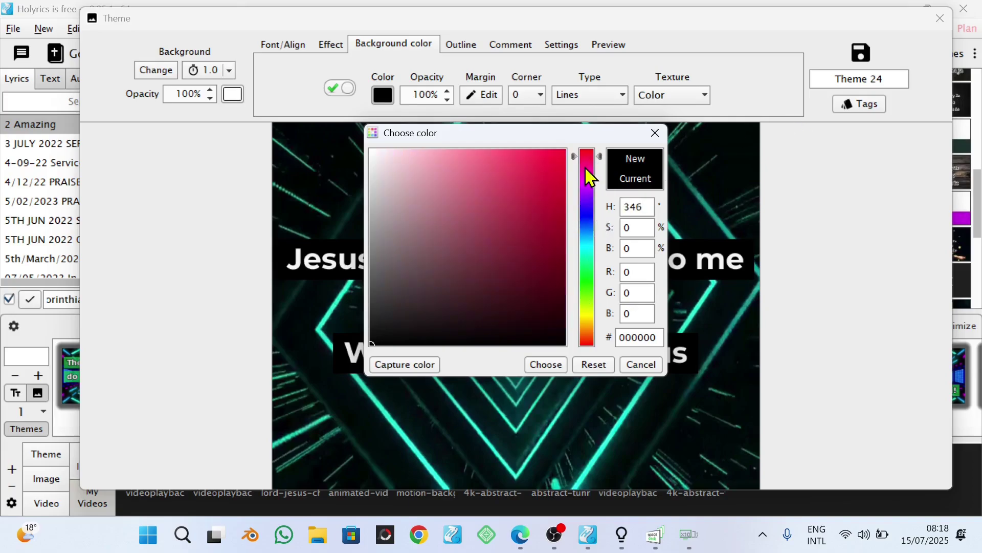
left_click(553, 152)
left_click(545, 364)
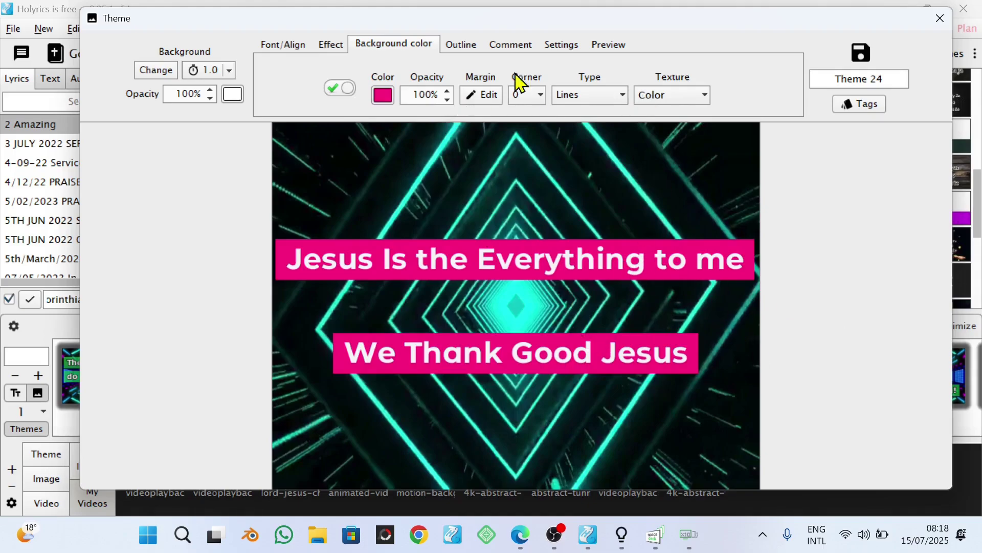
left_click(333, 47)
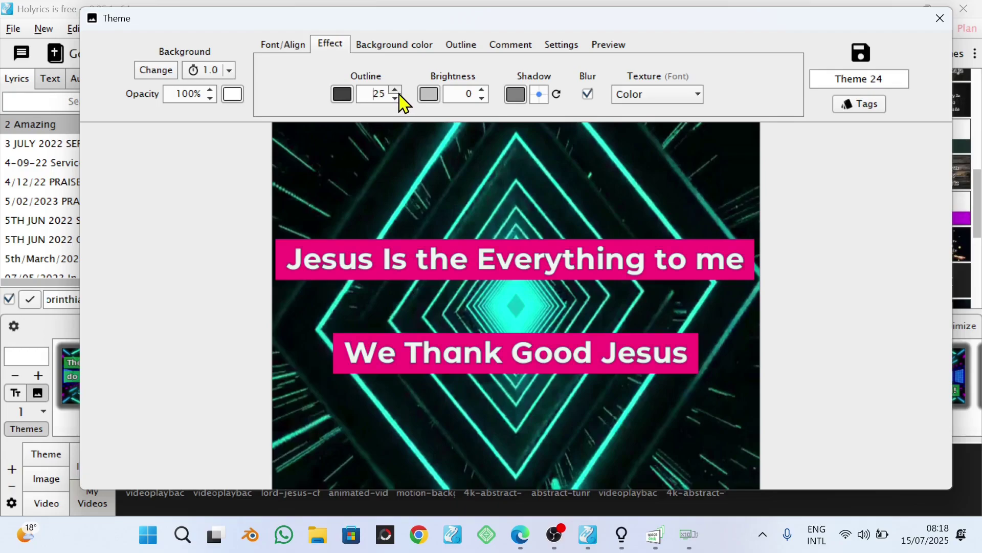
Step: Set the theme's lyric font size to 16
left_click(292, 46)
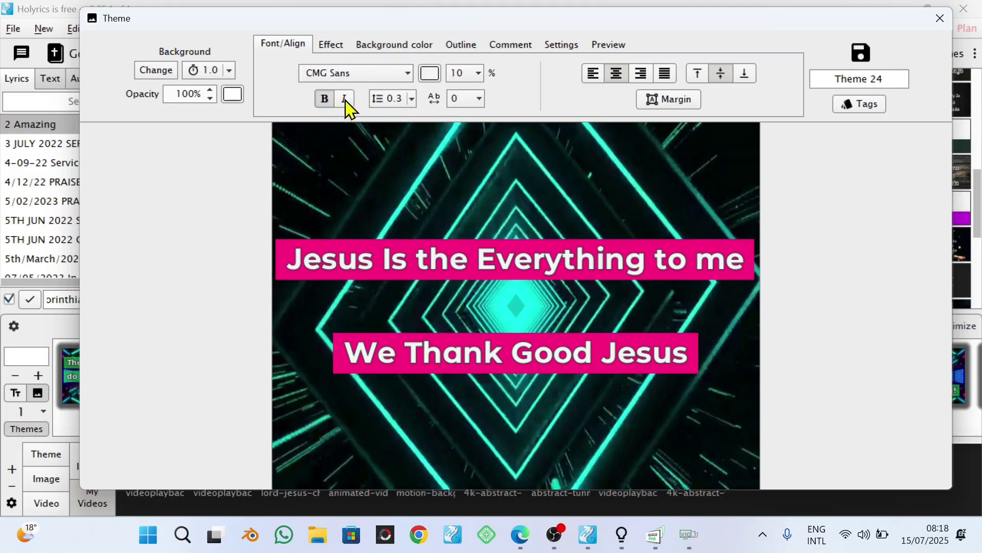
left_click(477, 73)
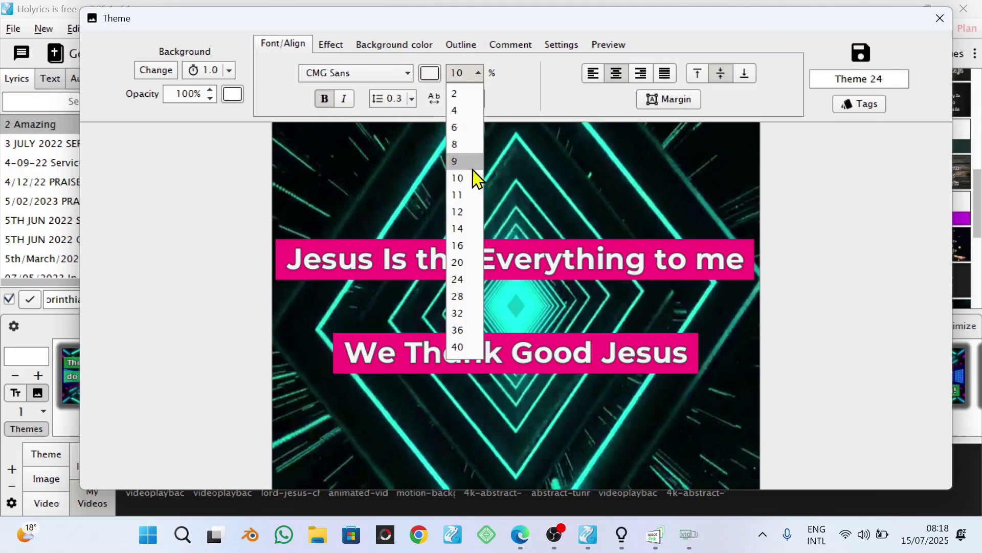
left_click(457, 246)
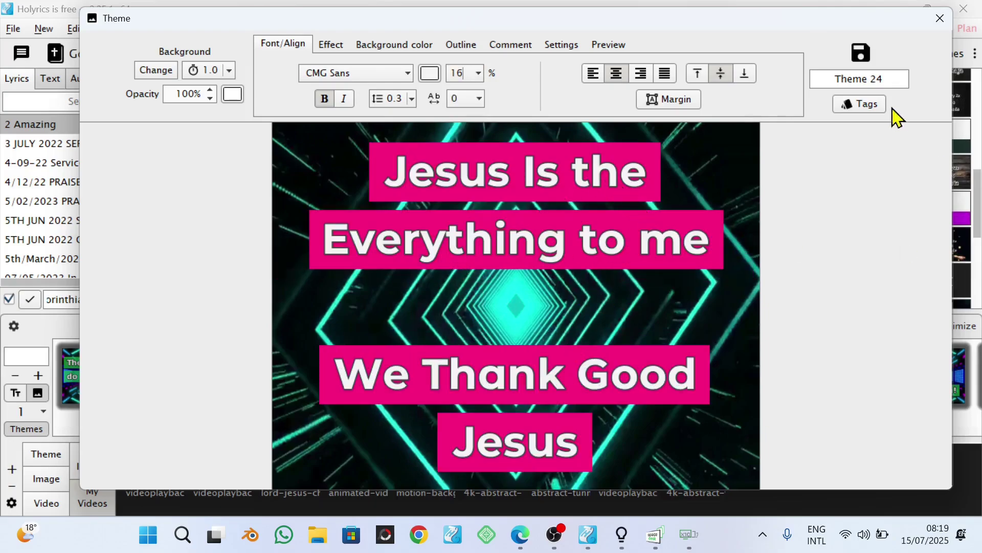
Step: Save the theme under the name 'ggh' and close the theme editor
left_click(857, 53)
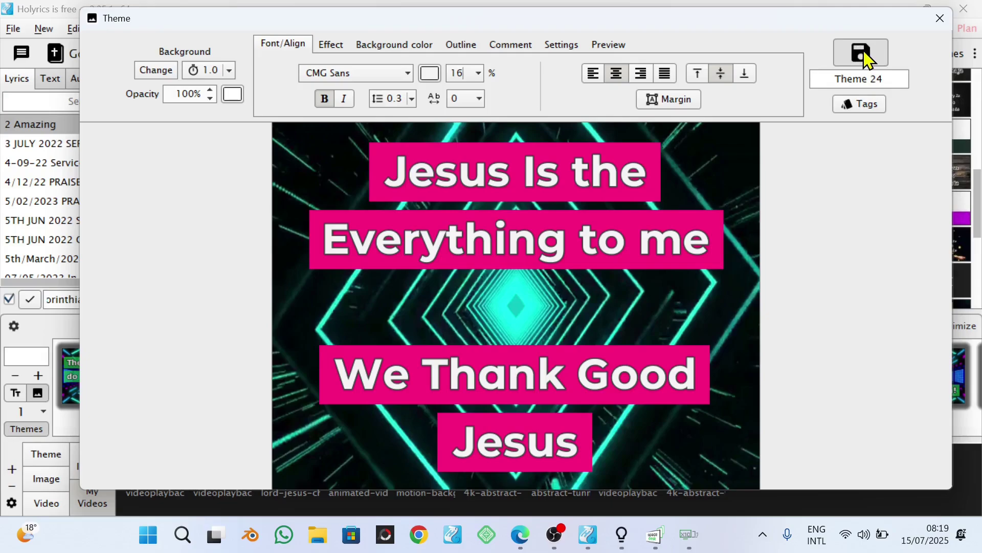
left_click(884, 80)
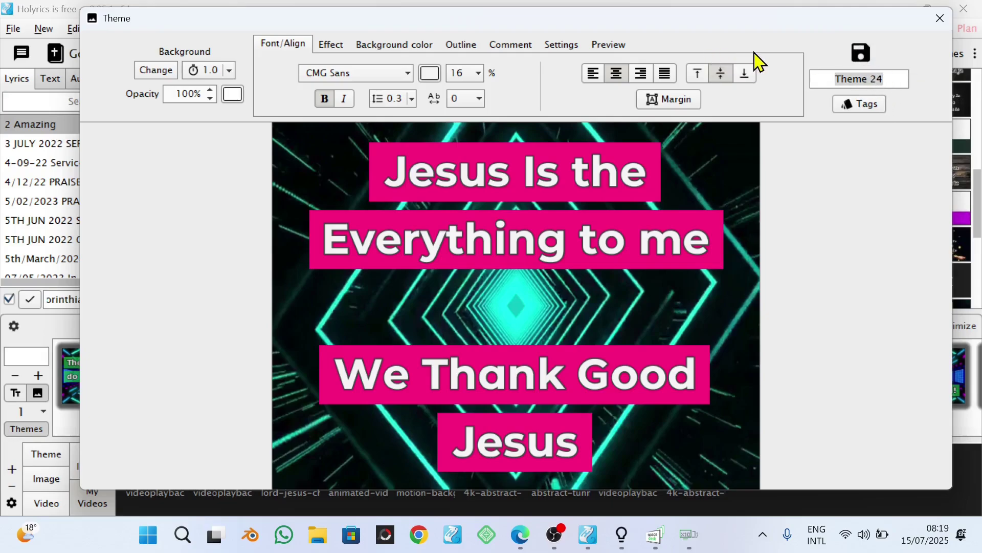
type("ggh")
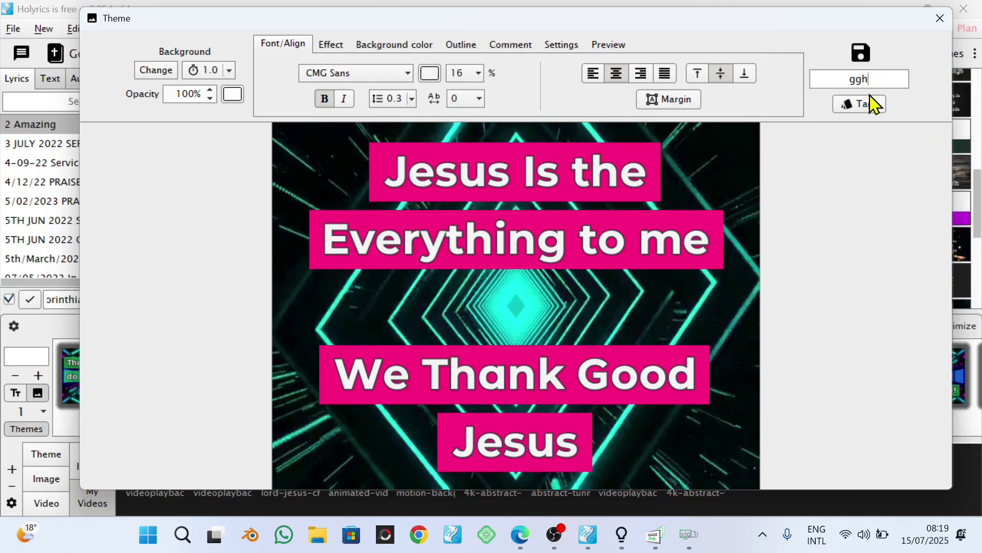
left_click(876, 56)
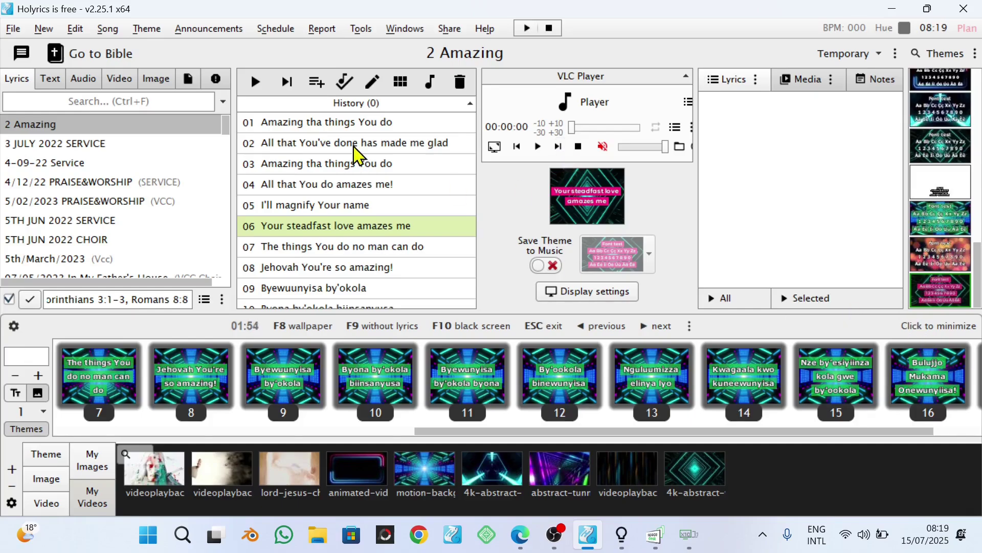
Step: Project 'I'll magnify Your name' full screen and advance to slide 10, then return to the main window
left_click(317, 189)
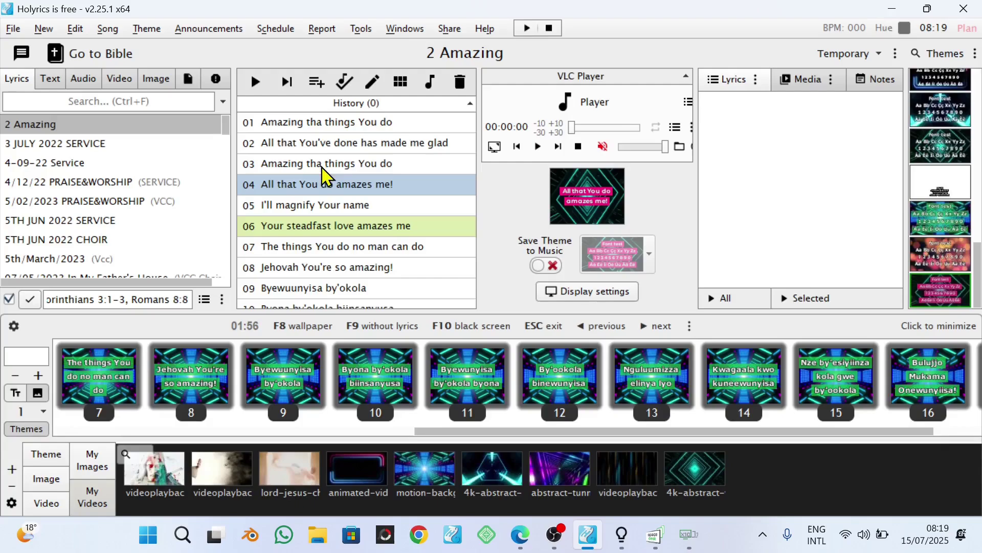
left_click(419, 209)
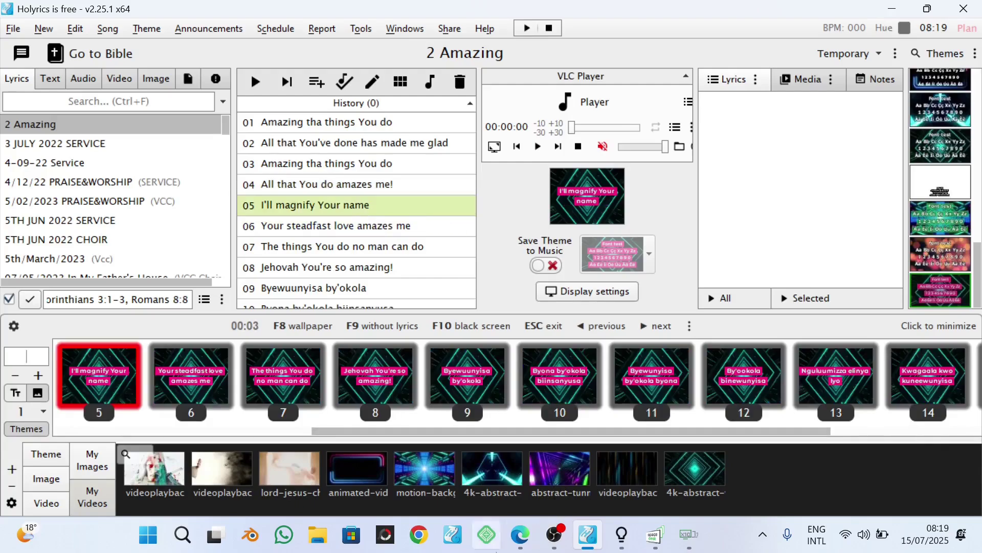
key("Down")
key("Down")
key("Down")
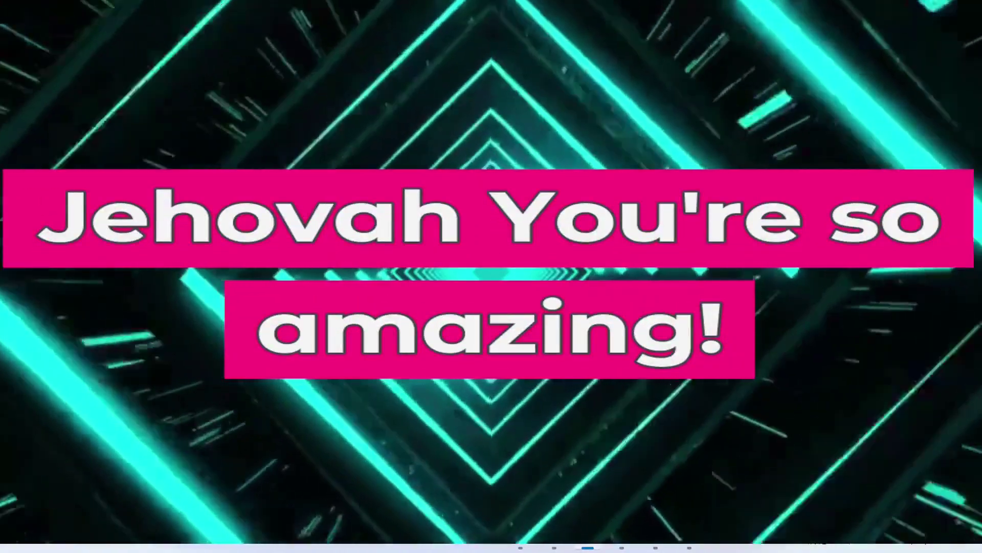
key("Down")
key("Down")
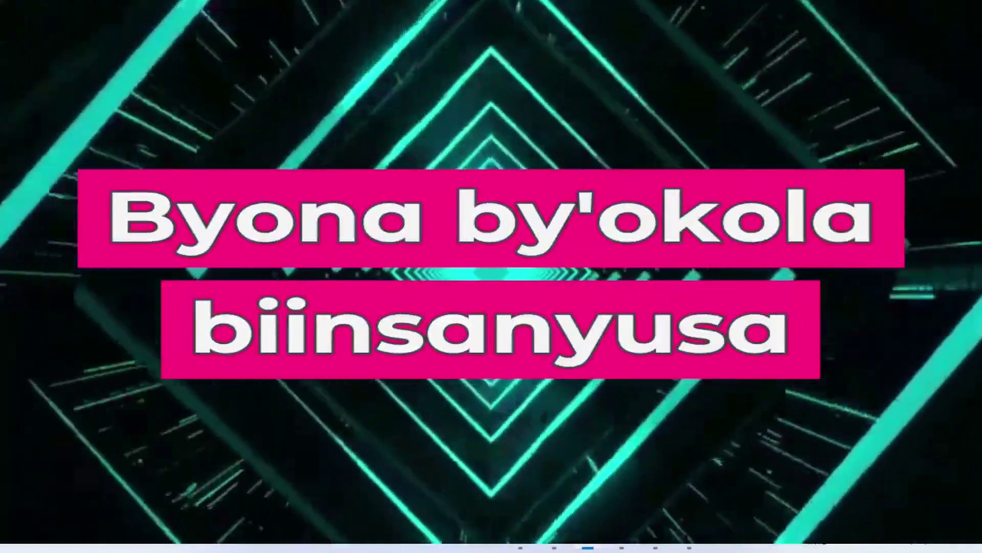
key("Down")
key("Down")
key("Down")
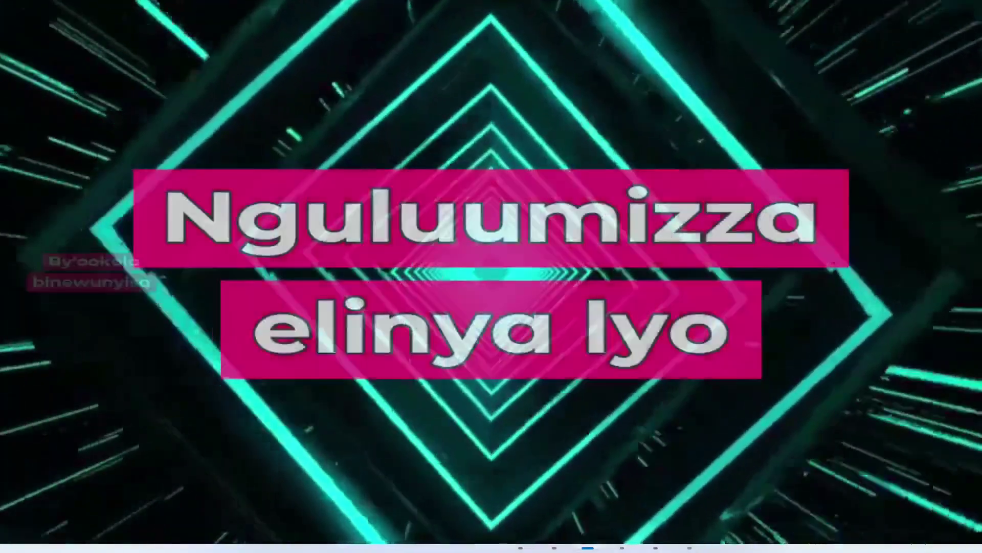
key("Down")
key("Down")
key("Down")
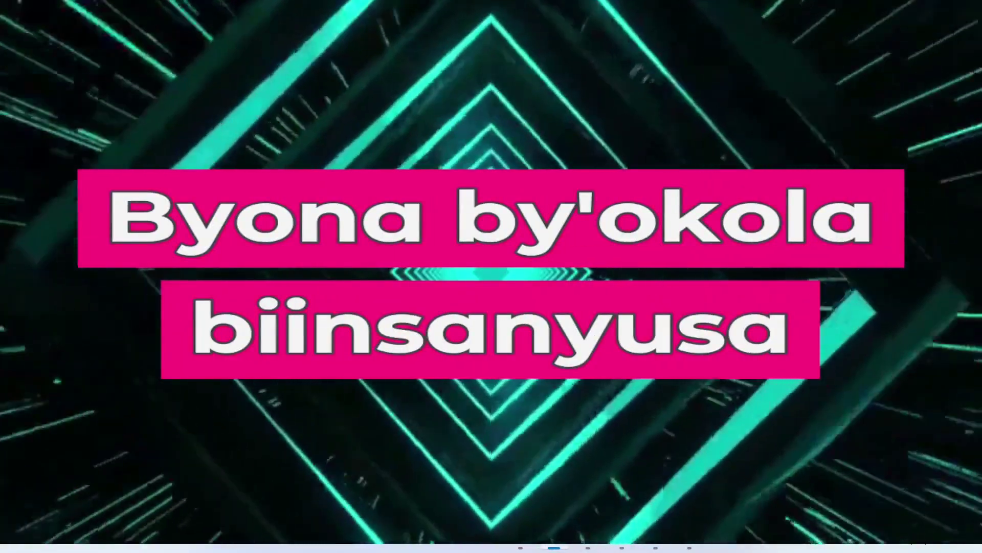
key("alt+Tab")
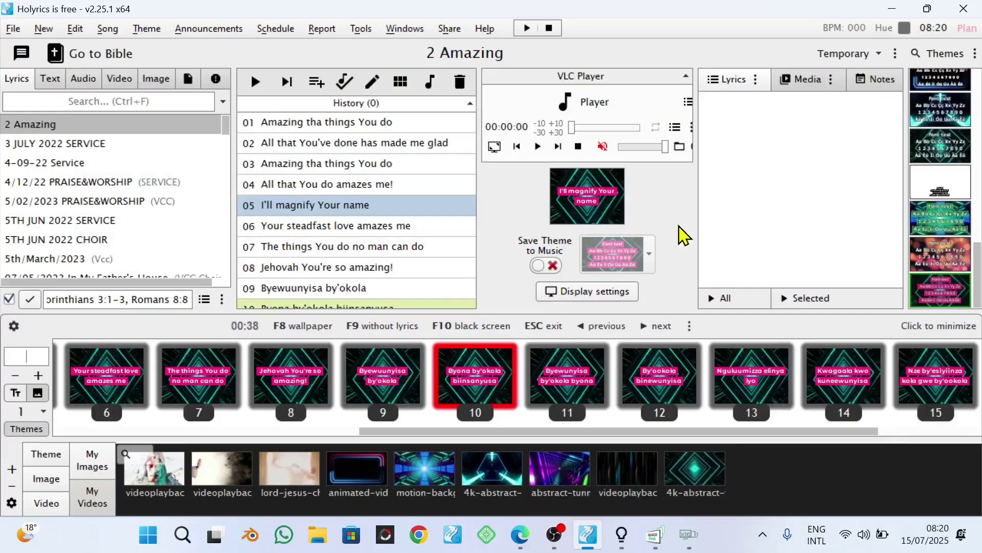
Step: Open the Display settings for the public screen
left_click(580, 295)
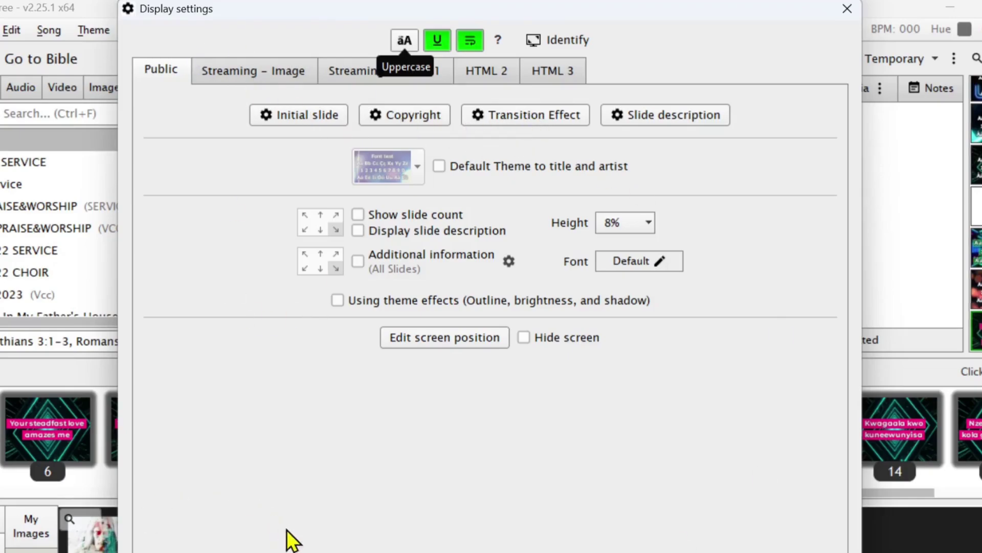
Step: Open Transition Effect and review the Bible, Image, Announcements and Lyrics / Text tabs
left_click(515, 121)
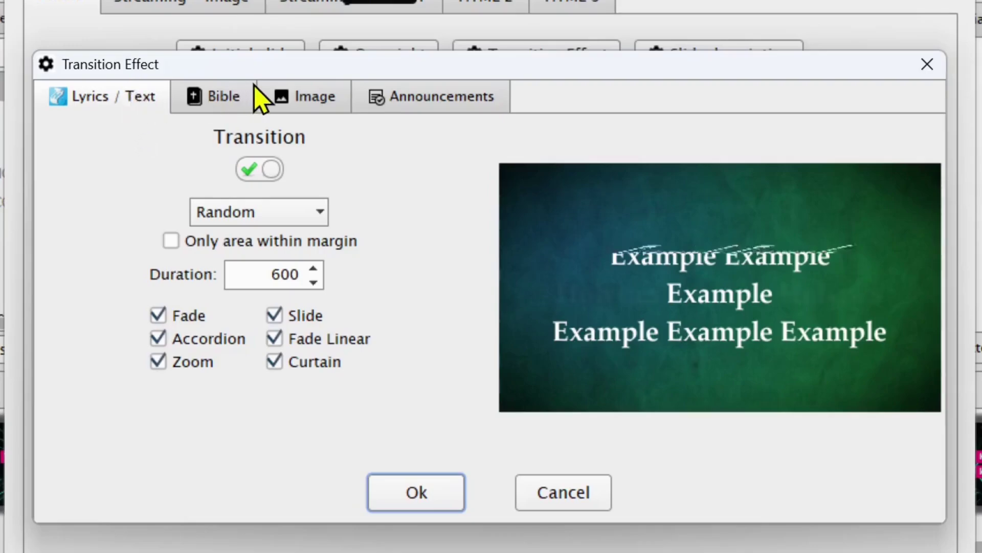
left_click(229, 98)
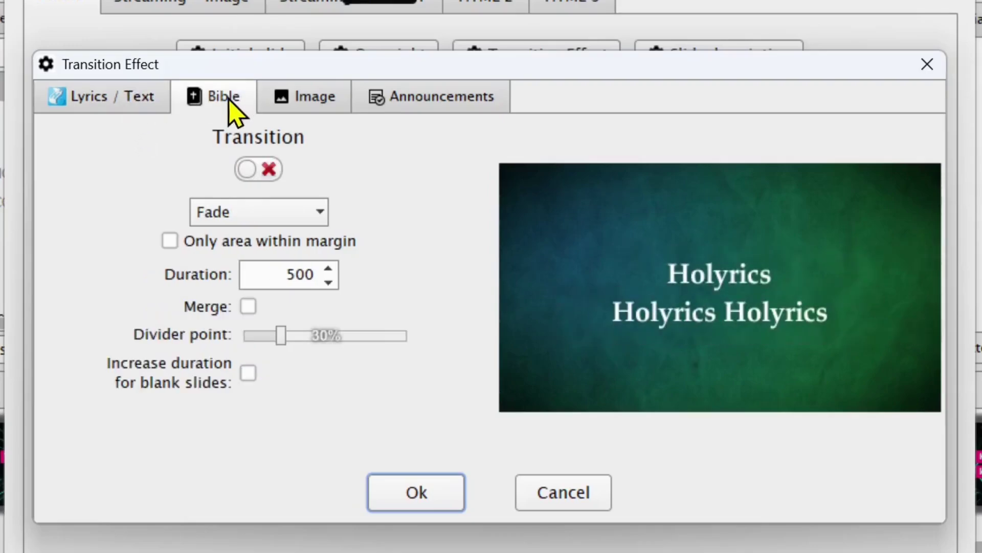
left_click(313, 97)
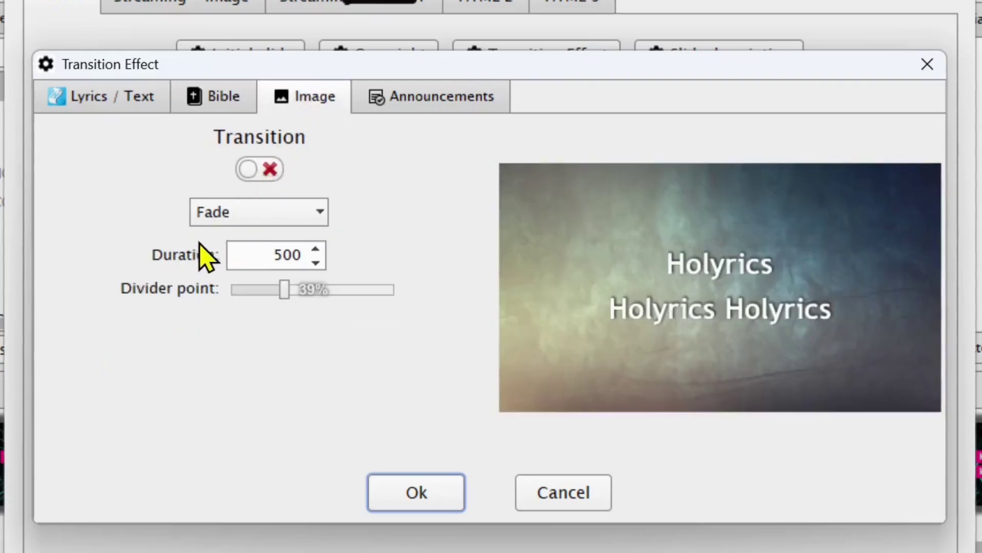
left_click(428, 100)
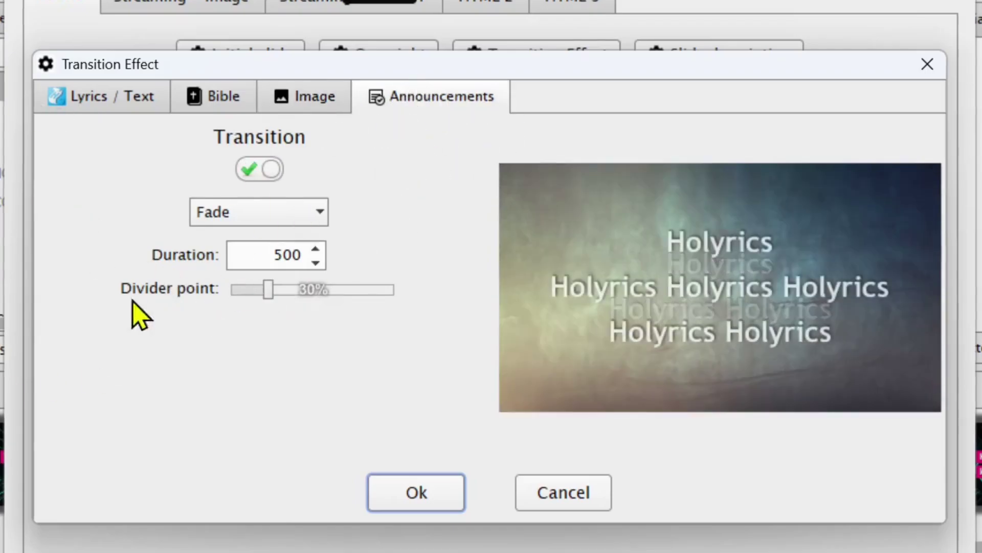
left_click(125, 97)
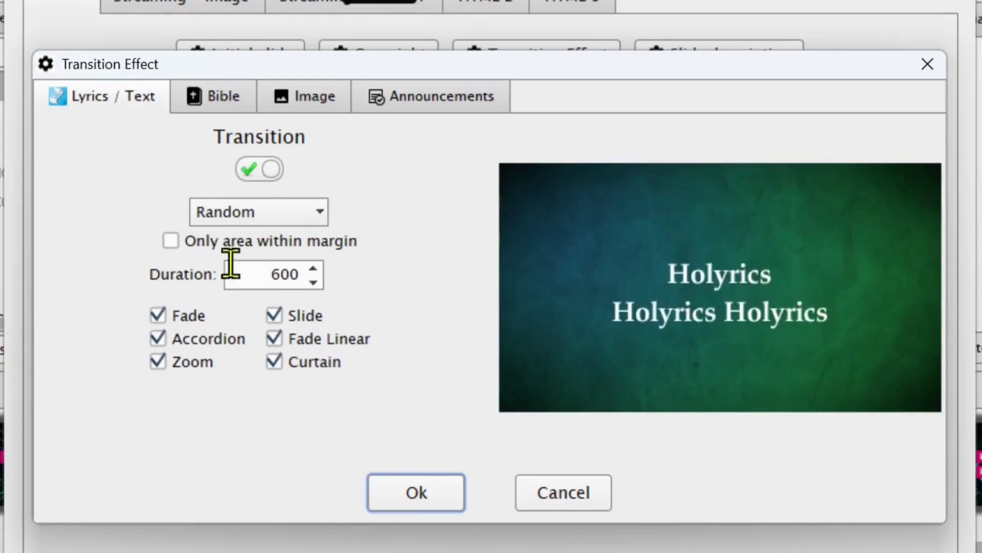
Step: Try Fade and Slide lyric transitions, then settle on Random limited to the area within the margin
left_click(253, 173)
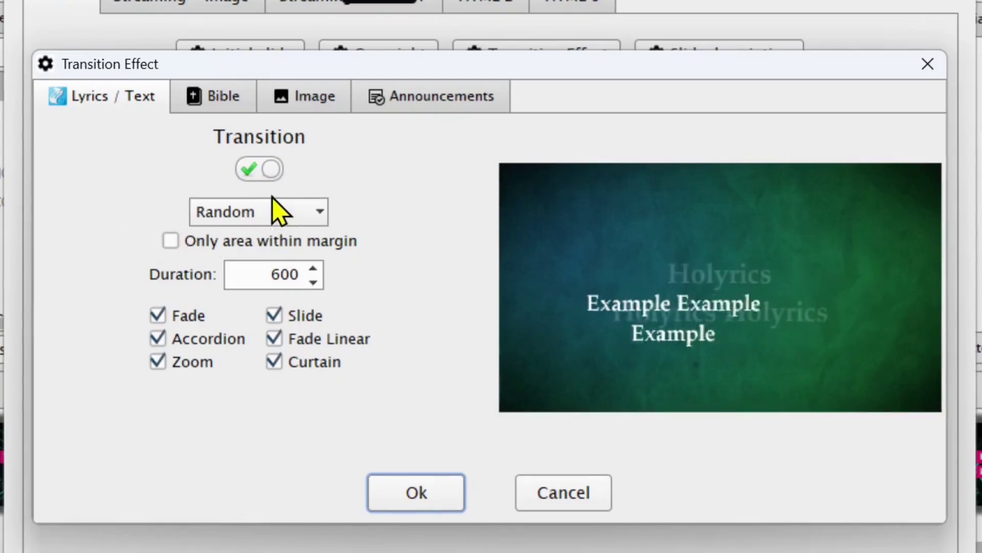
left_click(254, 215)
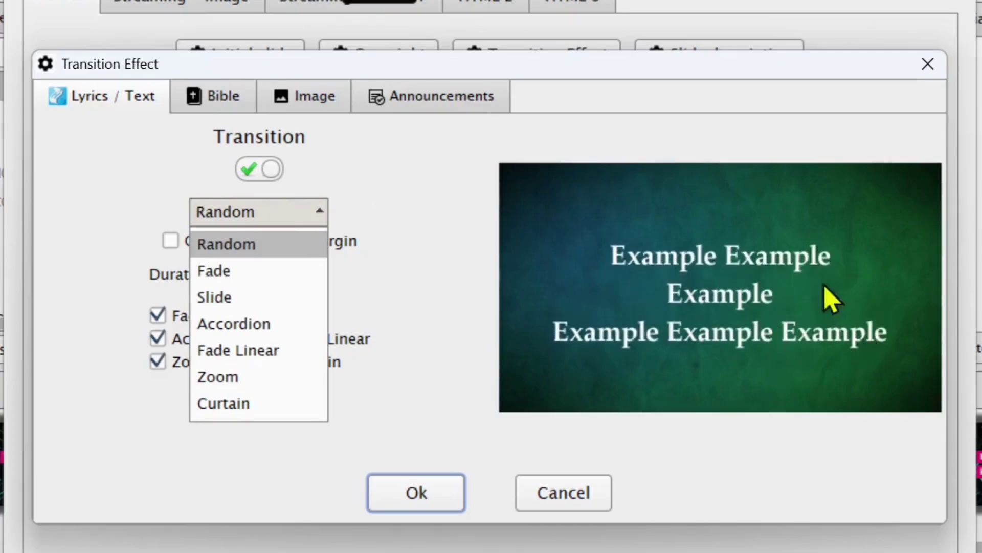
left_click(214, 271)
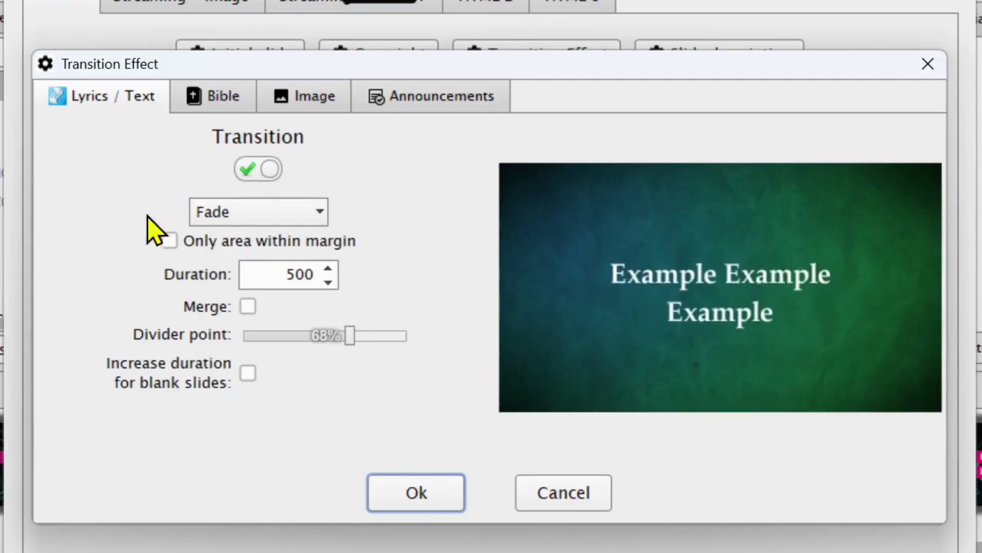
left_click(204, 211)
left_click(201, 306)
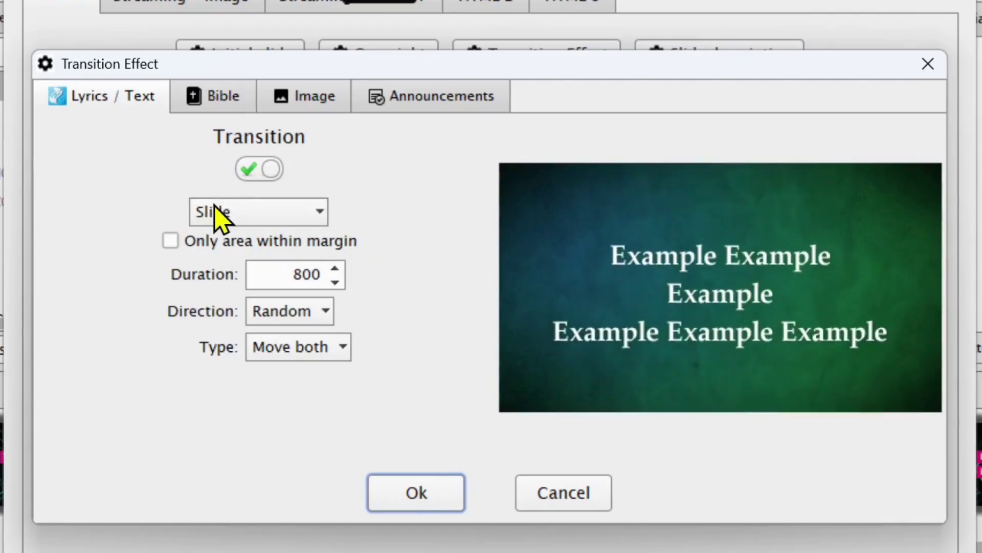
left_click(228, 212)
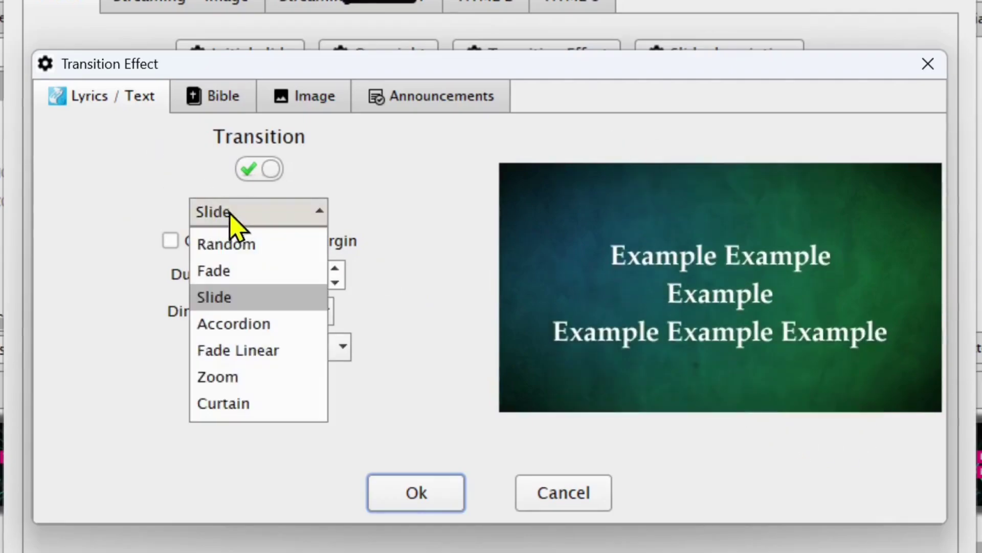
left_click(217, 246)
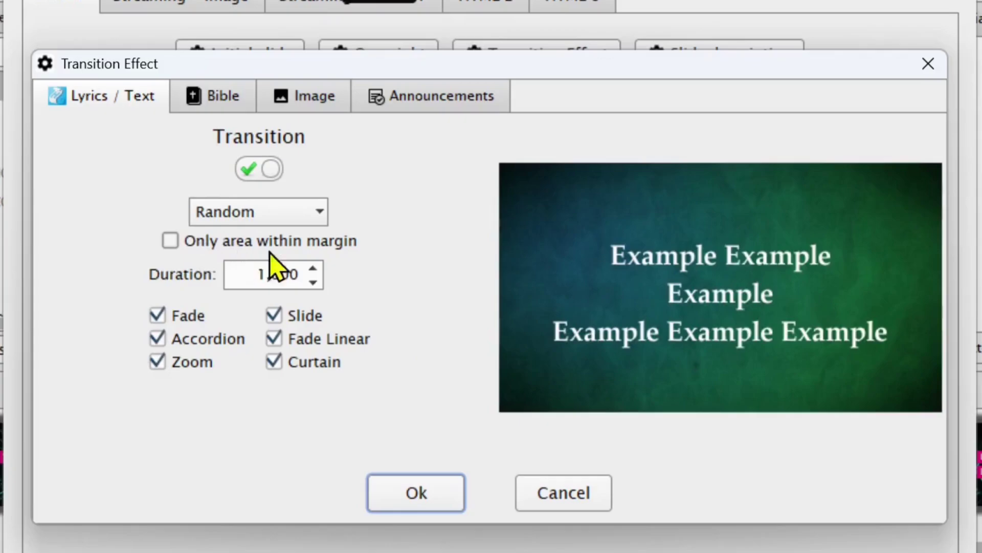
left_click(171, 241)
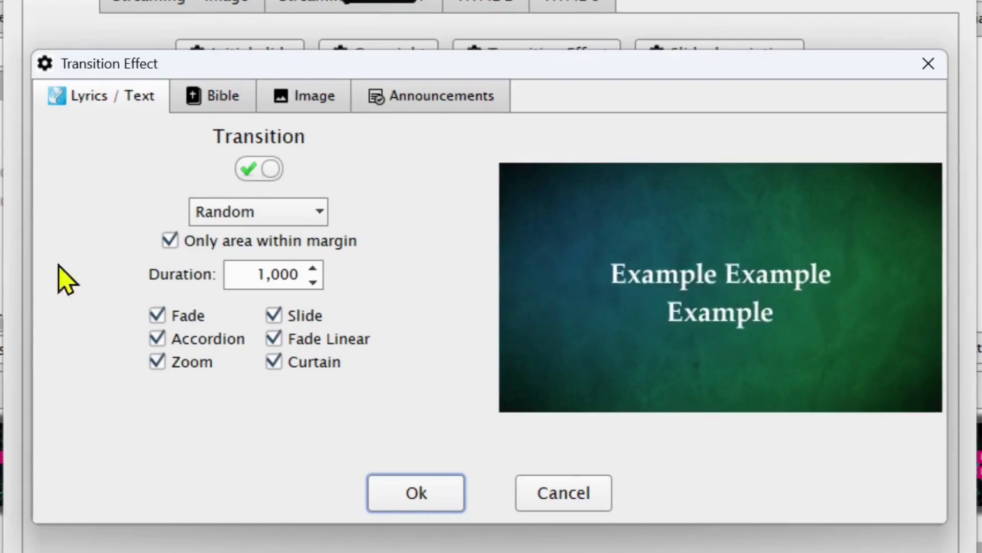
Step: Turn off 'Only area within margin' for lyric transitions while keeping the type Random
left_click(262, 217)
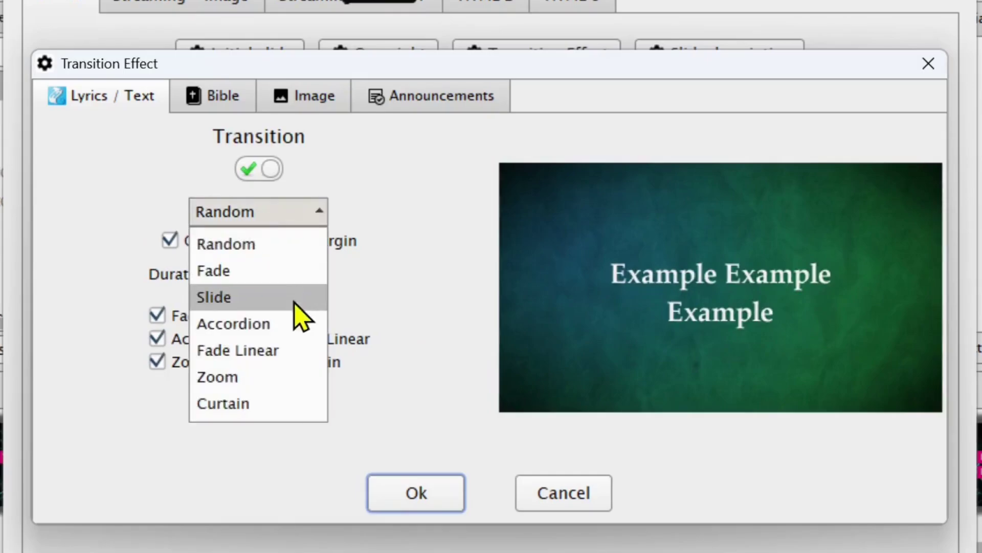
left_click(254, 296)
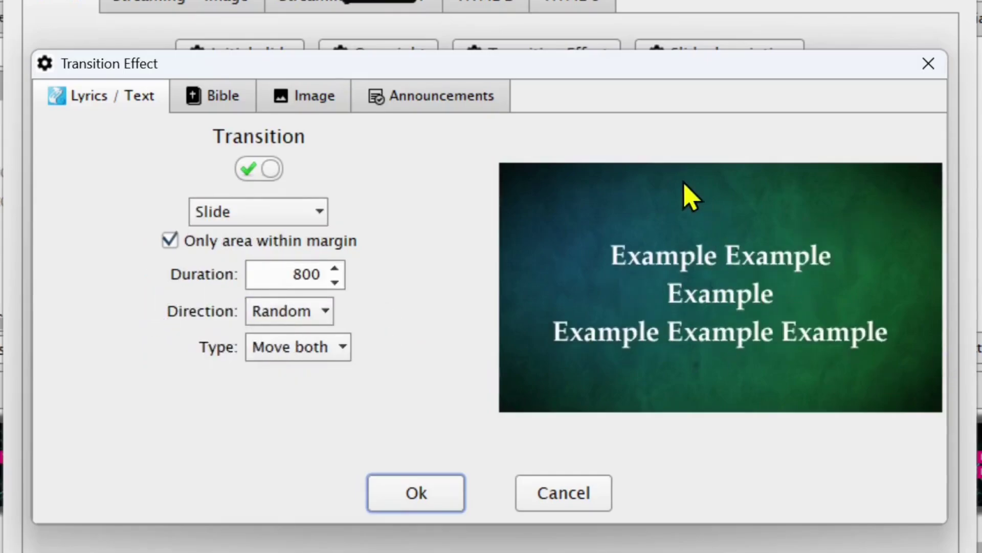
left_click(169, 244)
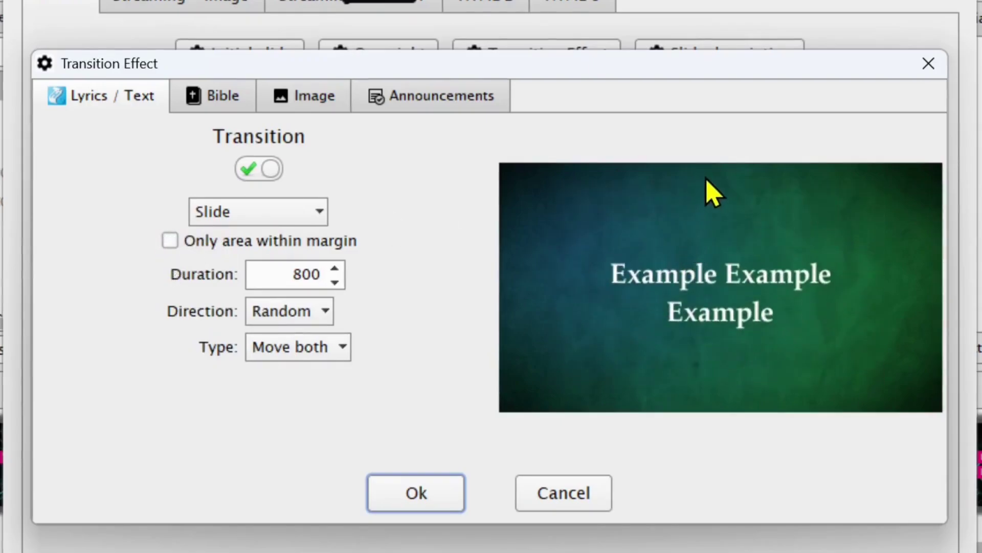
left_click(243, 215)
left_click(275, 274)
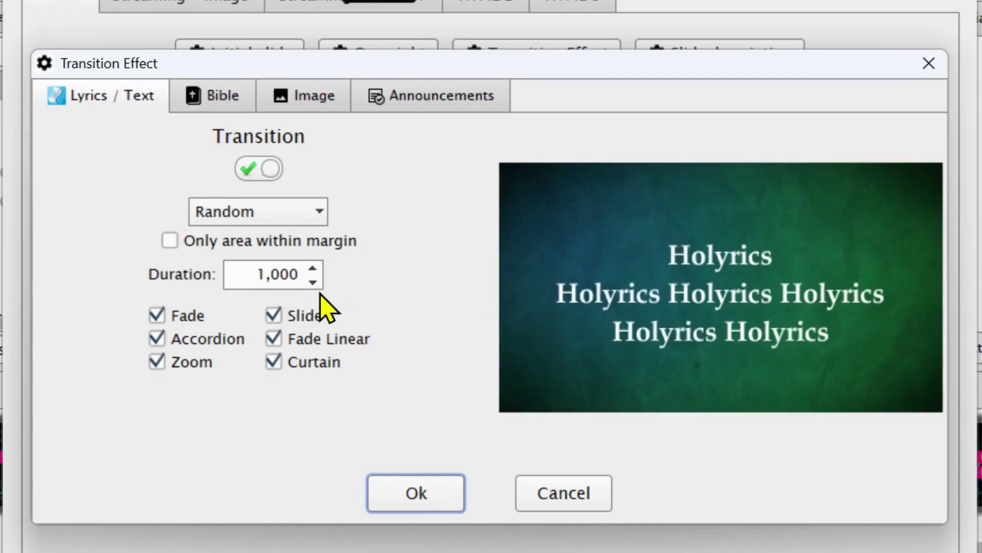
Step: Set the lyric transition duration to 1,000 and exclude Fade Linear from random effects, then view Bible settings
left_click(313, 282)
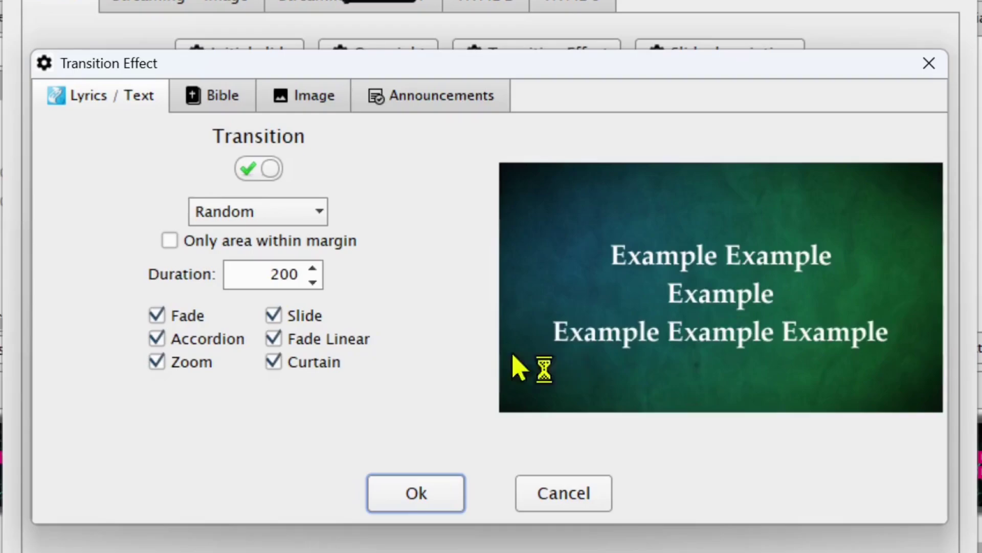
left_click_drag(310, 268, 310, 268)
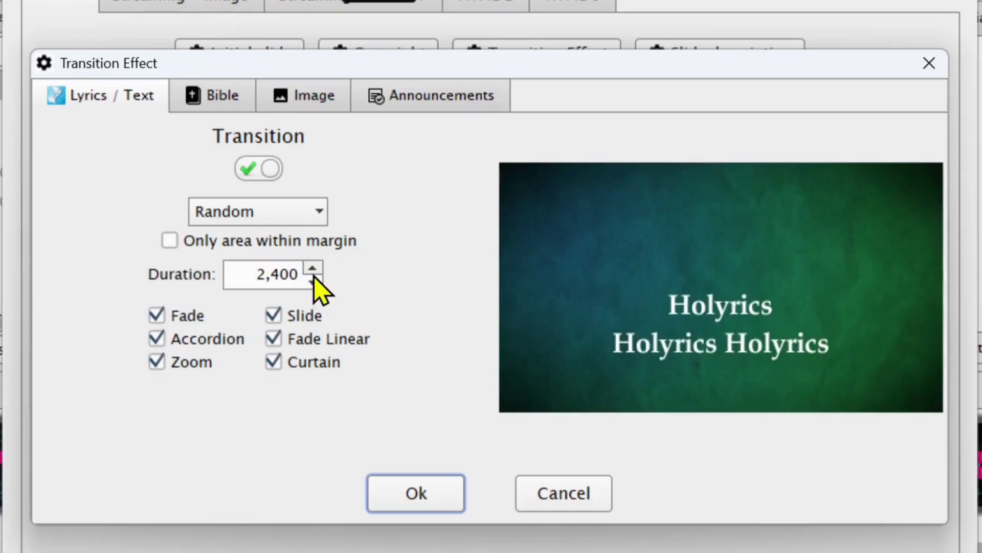
scroll(312, 279, "down", 15)
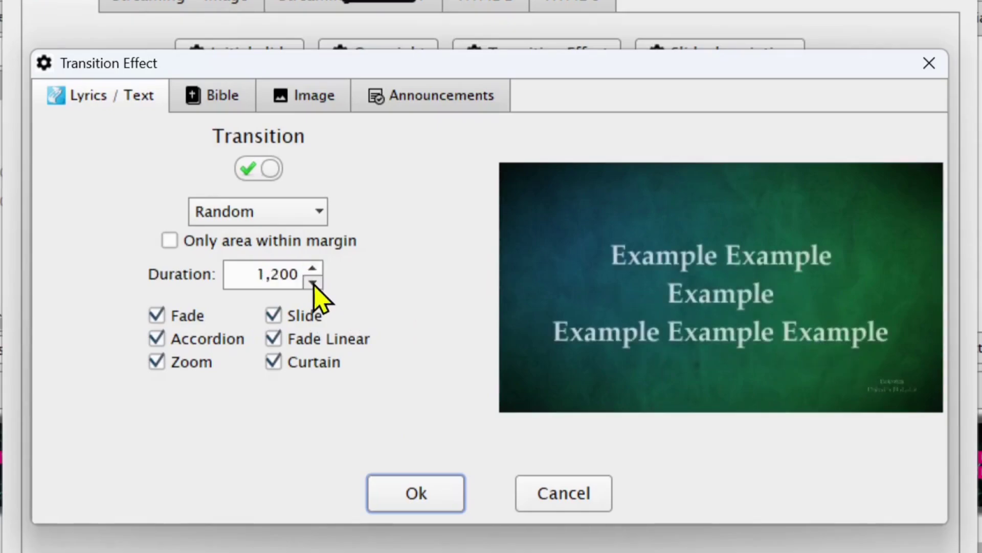
scroll(316, 270, "up", 1)
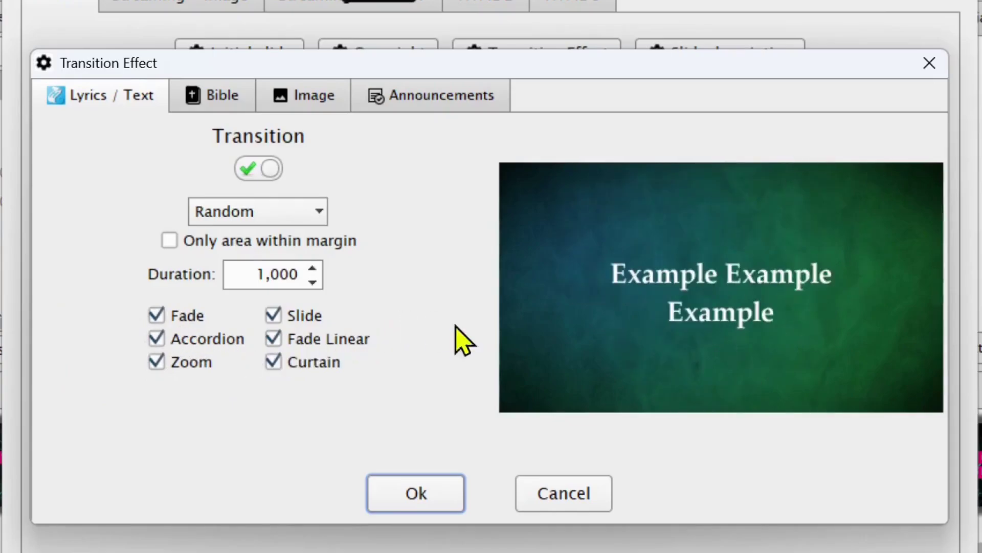
left_click(272, 340)
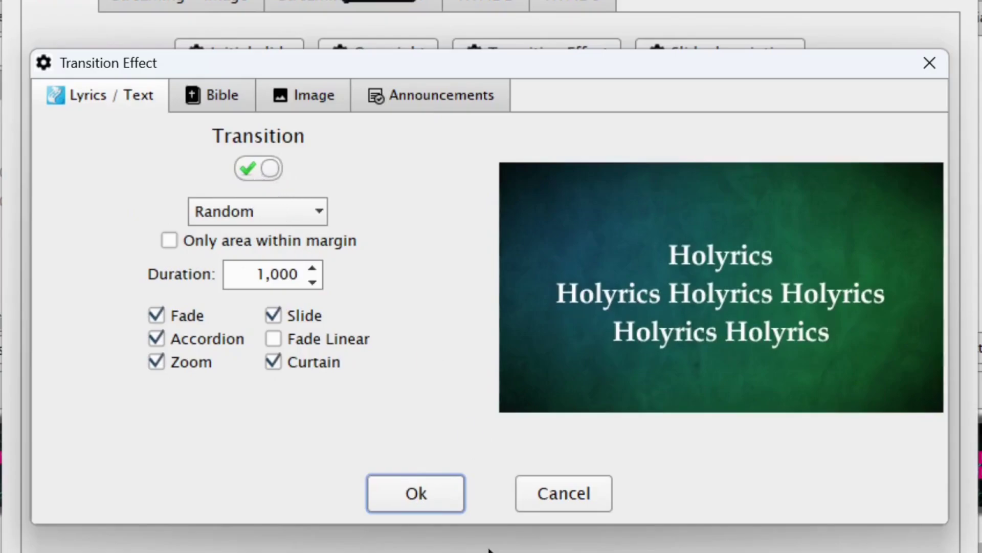
left_click(223, 102)
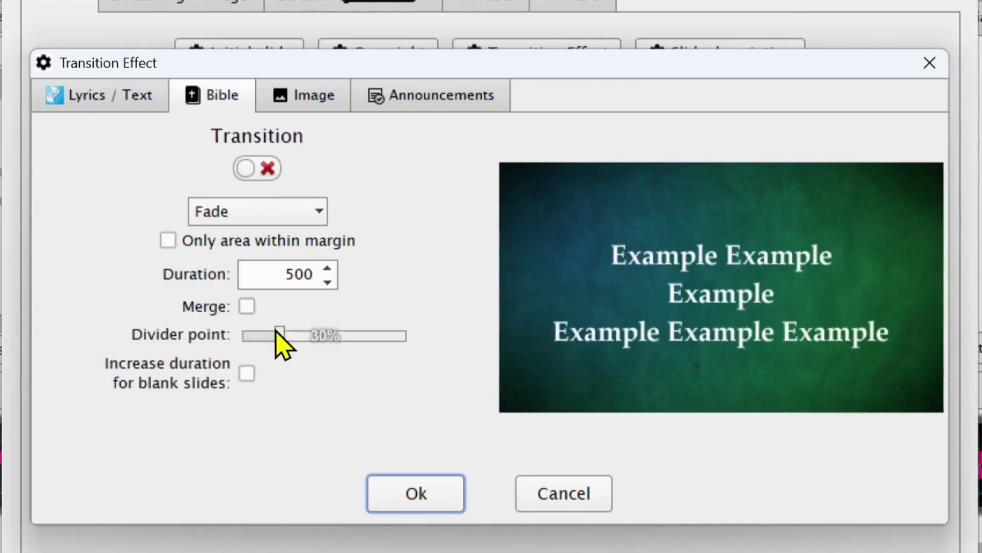
Step: Lower the Bible transition divider point to 22%, leaving blank-slide duration increase off, then view Image settings
left_click_drag(280, 336, 266, 335)
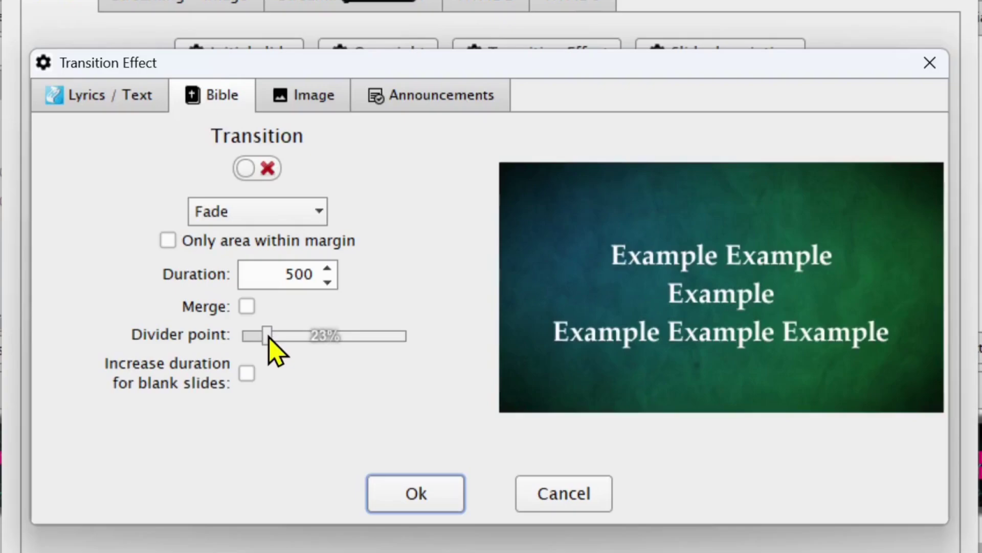
left_click_drag(268, 336, 266, 336)
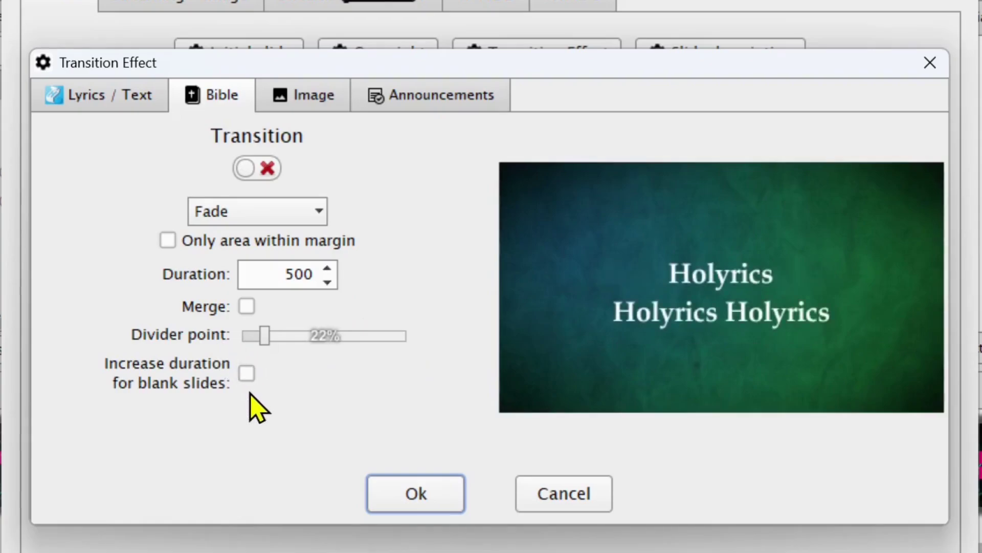
left_click(247, 373)
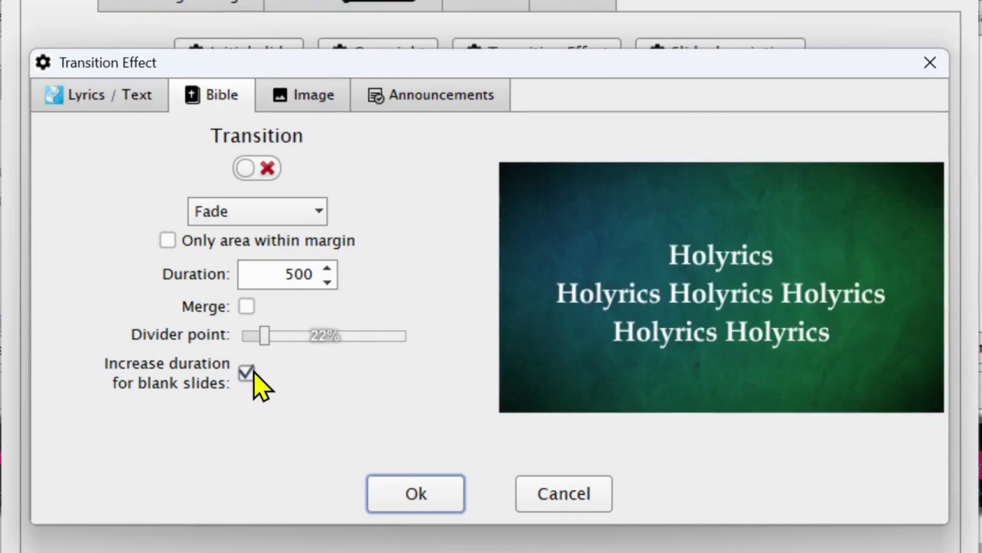
left_click(247, 373)
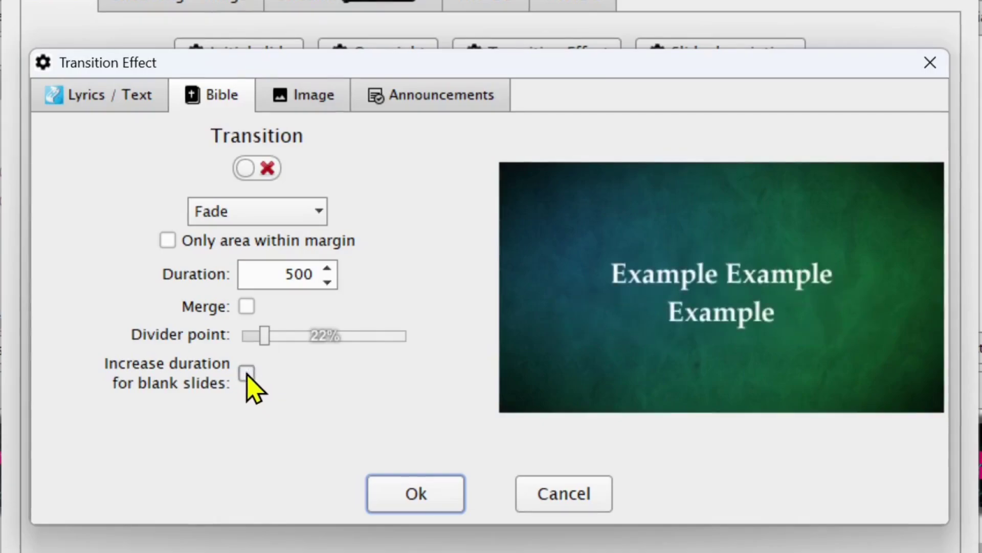
left_click(330, 102)
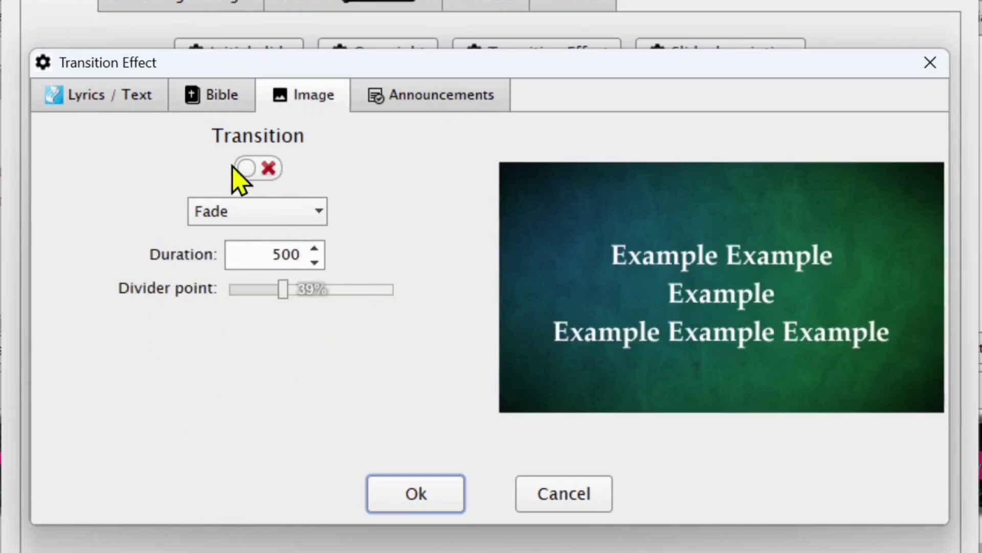
Step: Review the Bible and Announcements transition settings, then confirm the Transition Effect dialog
left_click(246, 102)
left_click(415, 95)
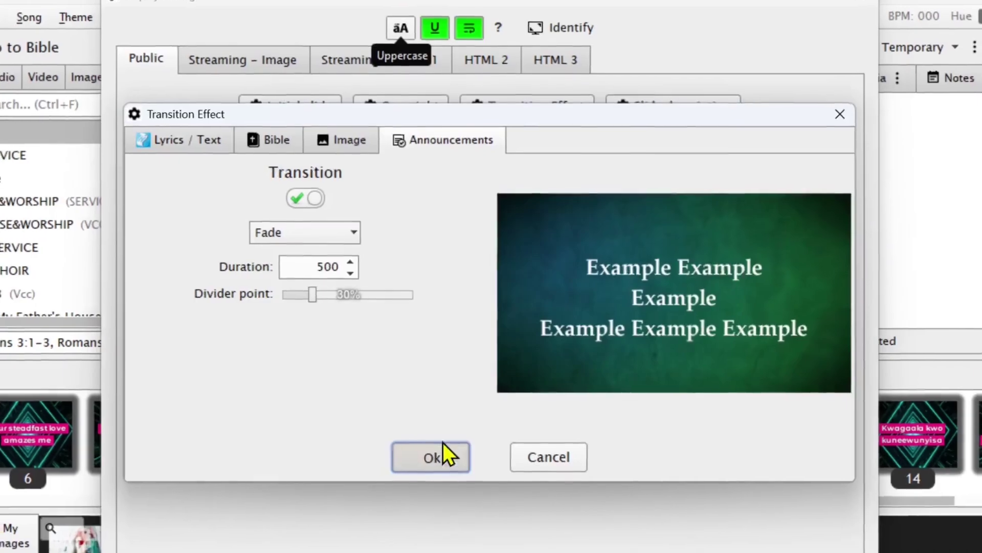
left_click(444, 445)
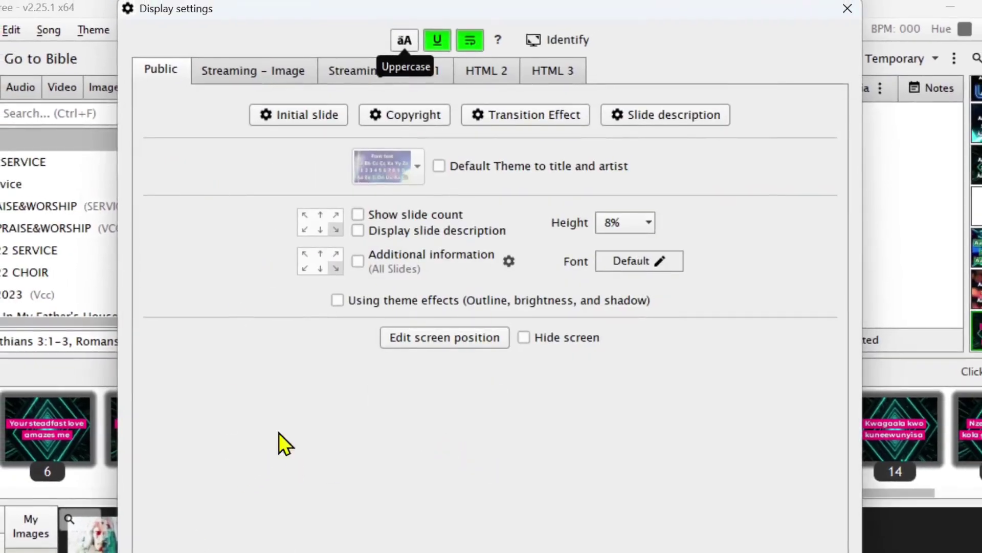
Step: Check the Initial slide options, then close the Display settings window
left_click(296, 113)
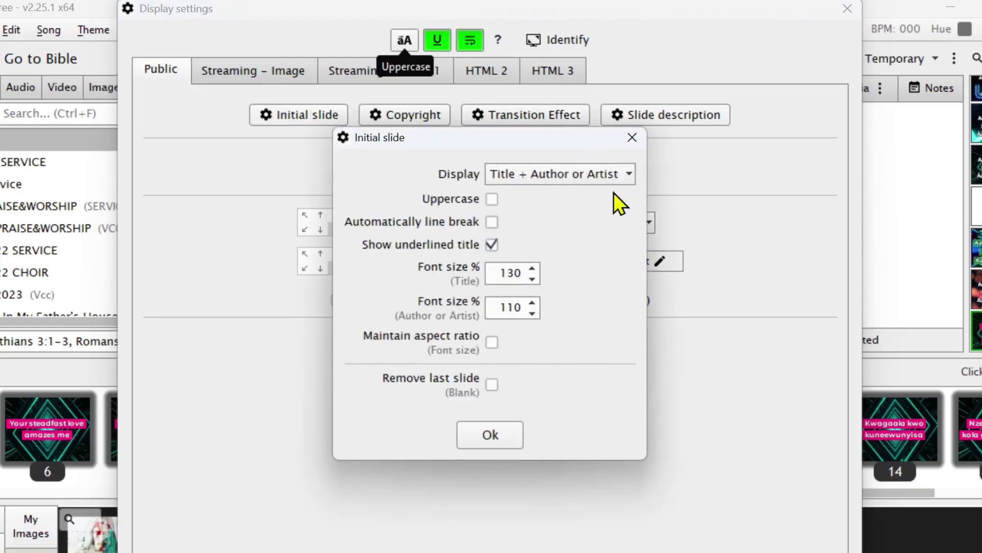
left_click(491, 435)
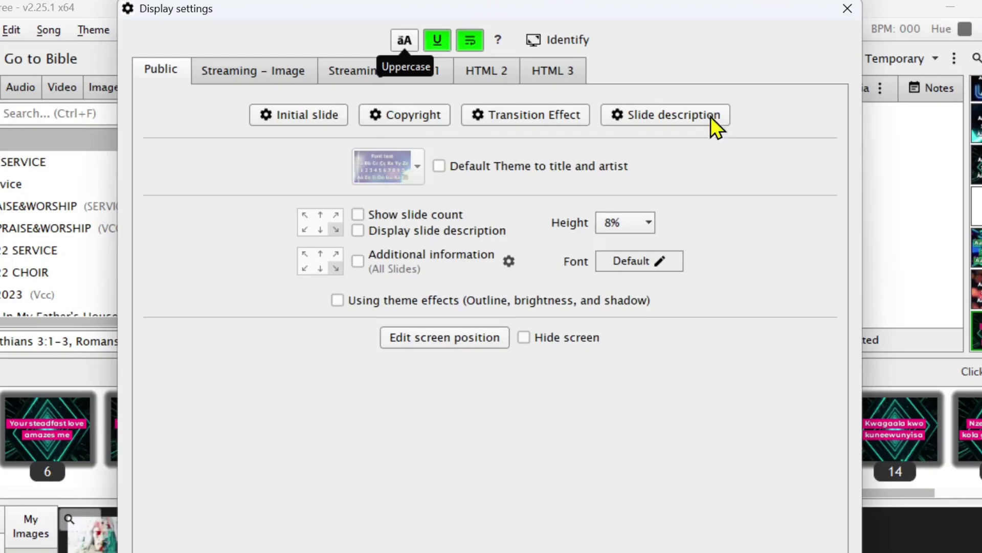
left_click(848, 9)
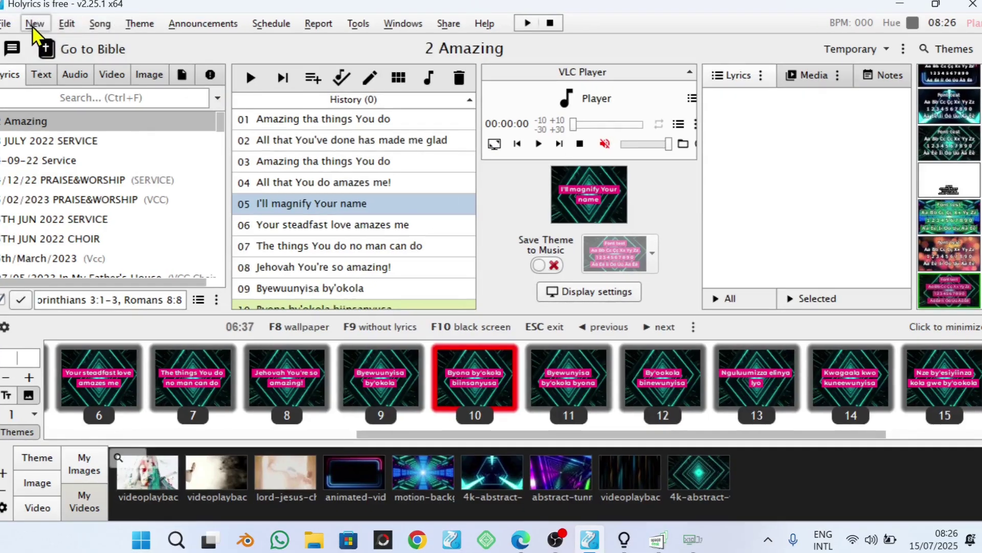
Step: Create a new blank song from the New menu
left_click(42, 28)
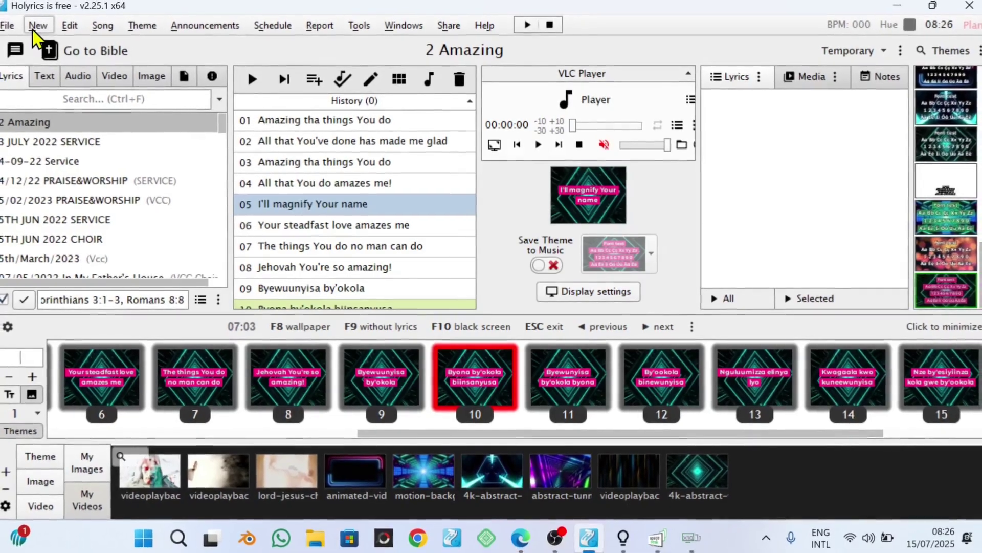
left_click(57, 36)
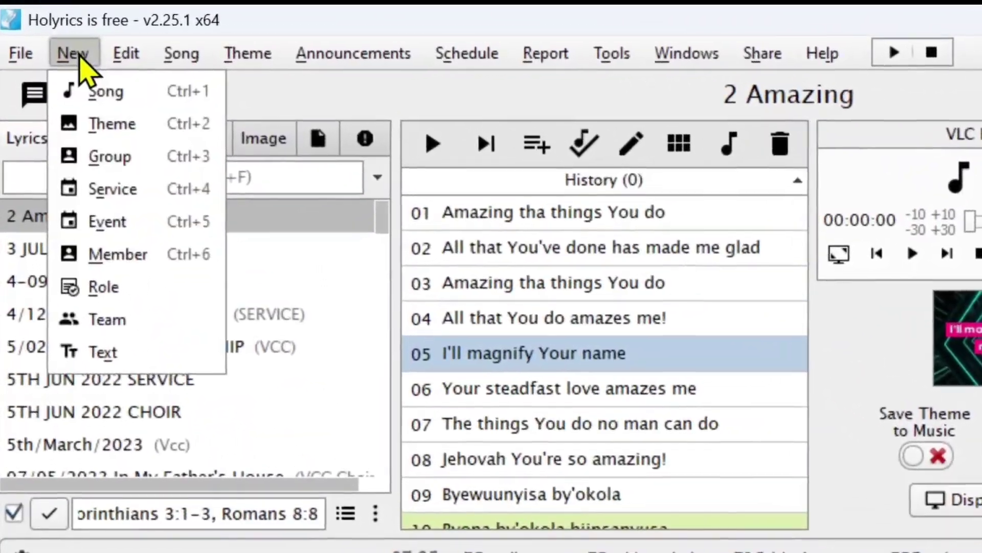
left_click(64, 65)
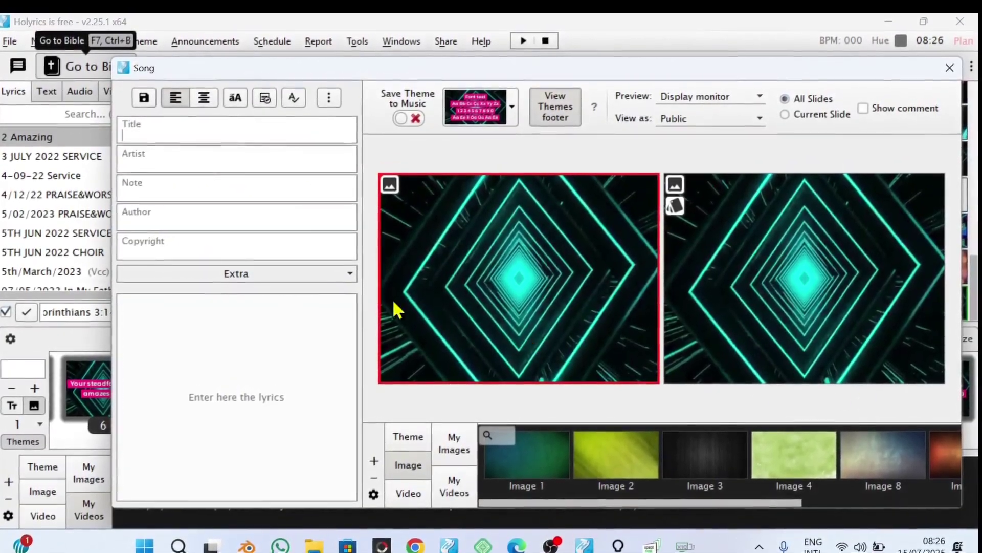
Step: Enter placeholder lyrics 'sfdgfhghjhk', 'fffdghyj' and 'ggfg' across the song's slides
left_click(219, 347)
type("sfdgfhghjhk")
key("Return")
key("Return")
type("fffdghyj")
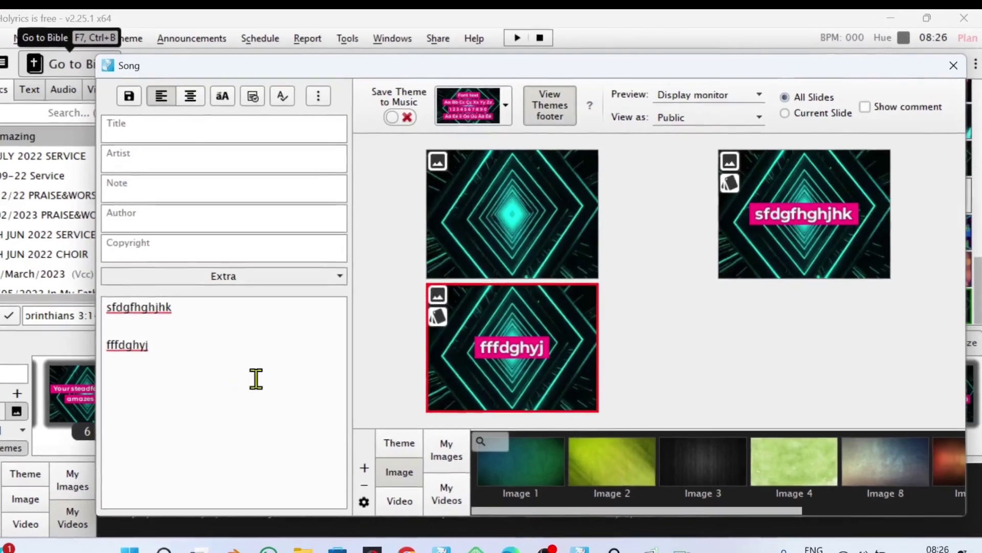
key("Return")
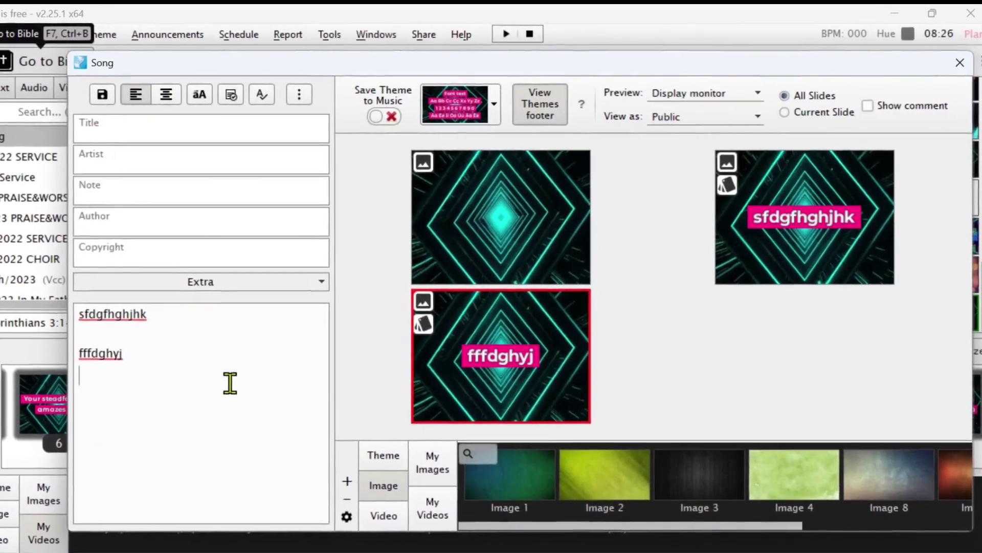
type("ggfg")
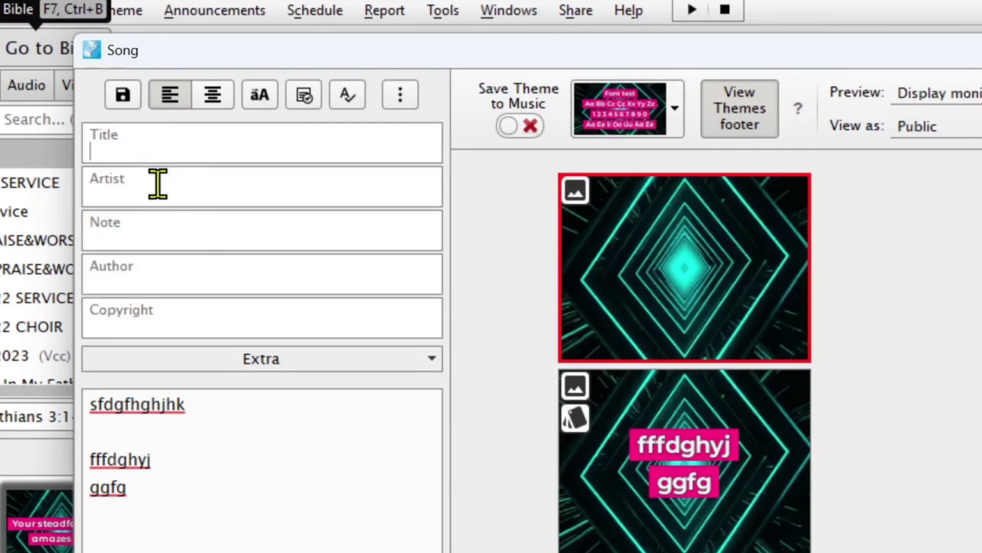
Step: Fill in placeholder title, artist and copyright, then save the song
key("Tab")
type("sdsf")
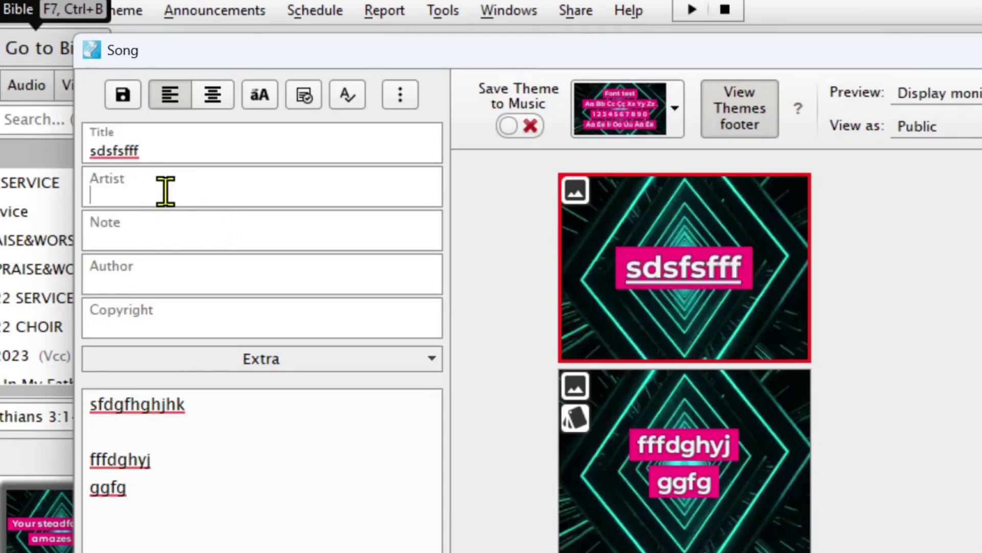
left_click(167, 191)
type("dsfgrtg")
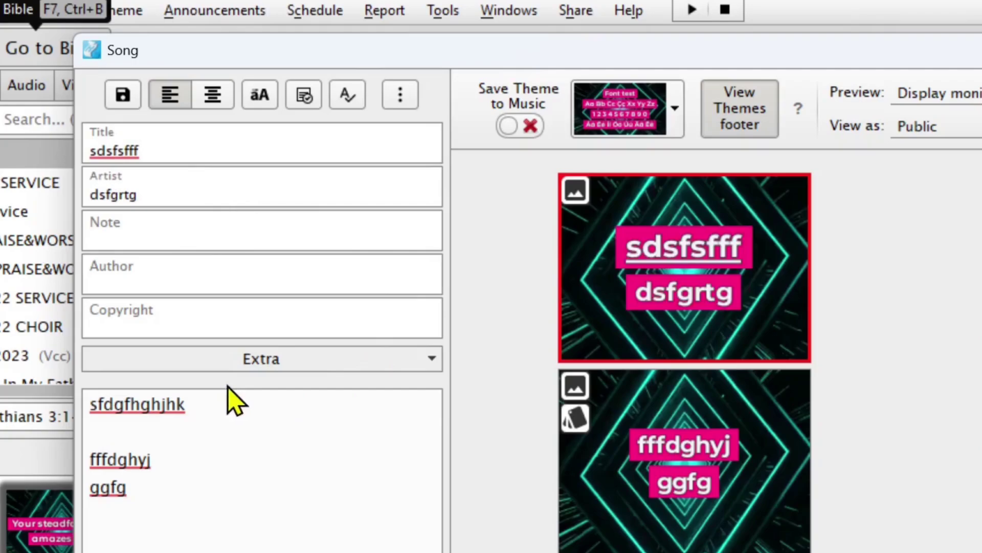
left_click(207, 335)
type("sesdghf")
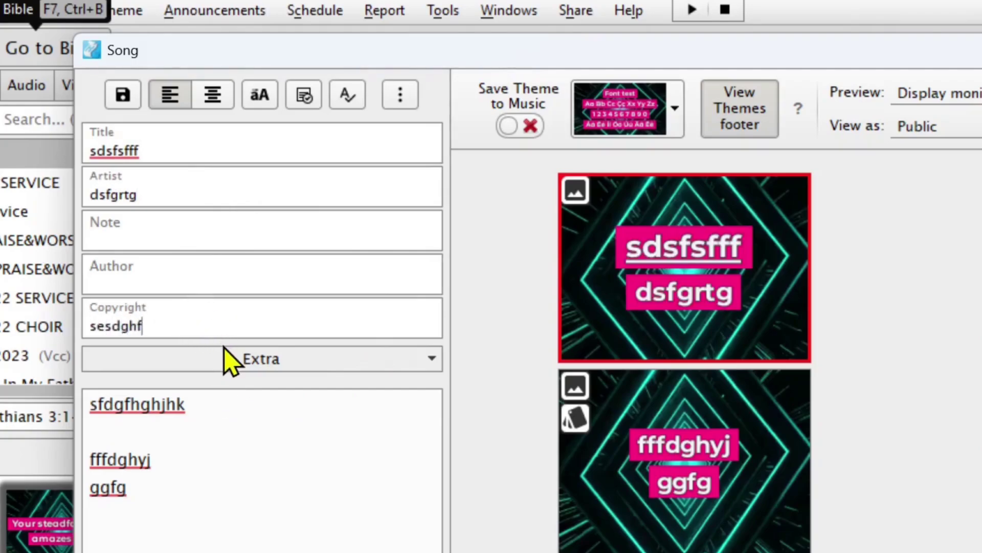
type("fty")
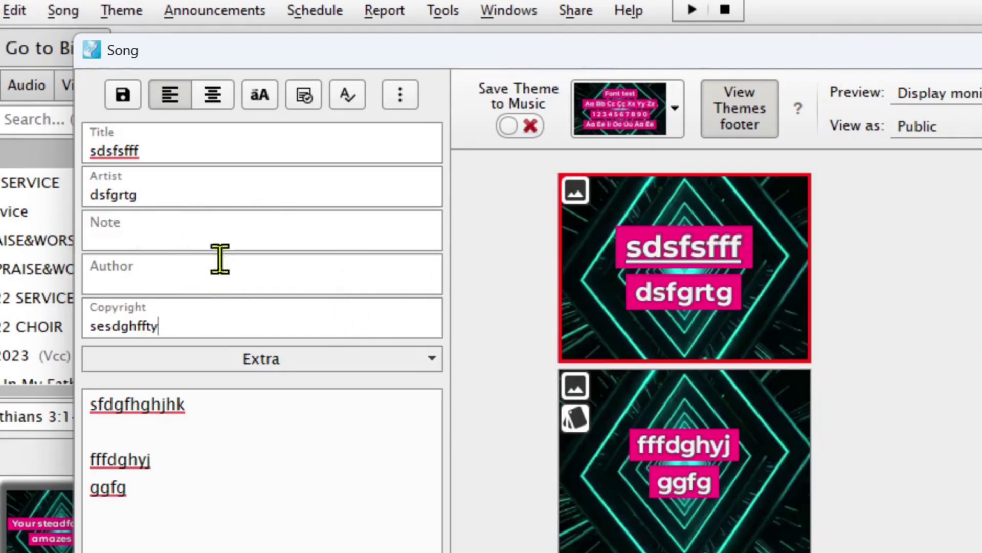
left_click(124, 96)
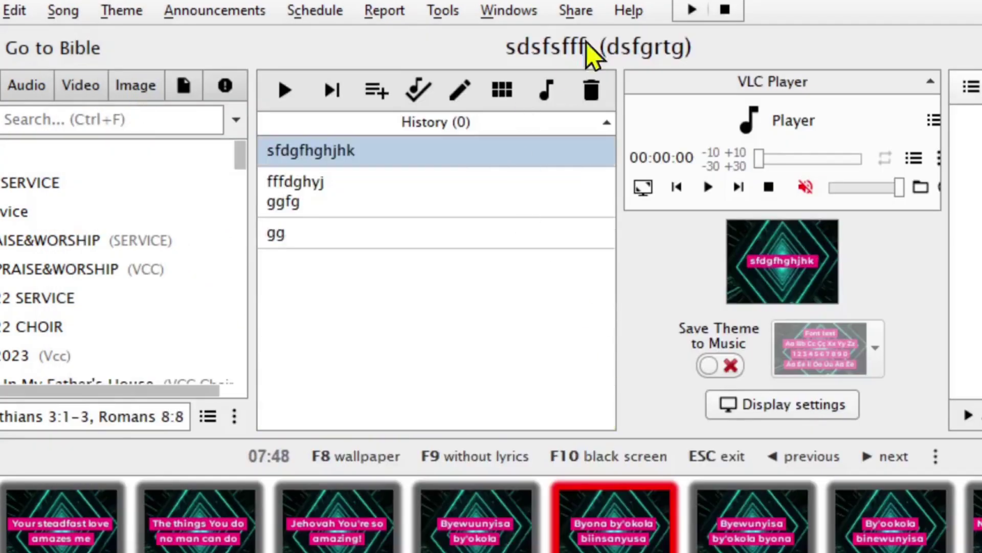